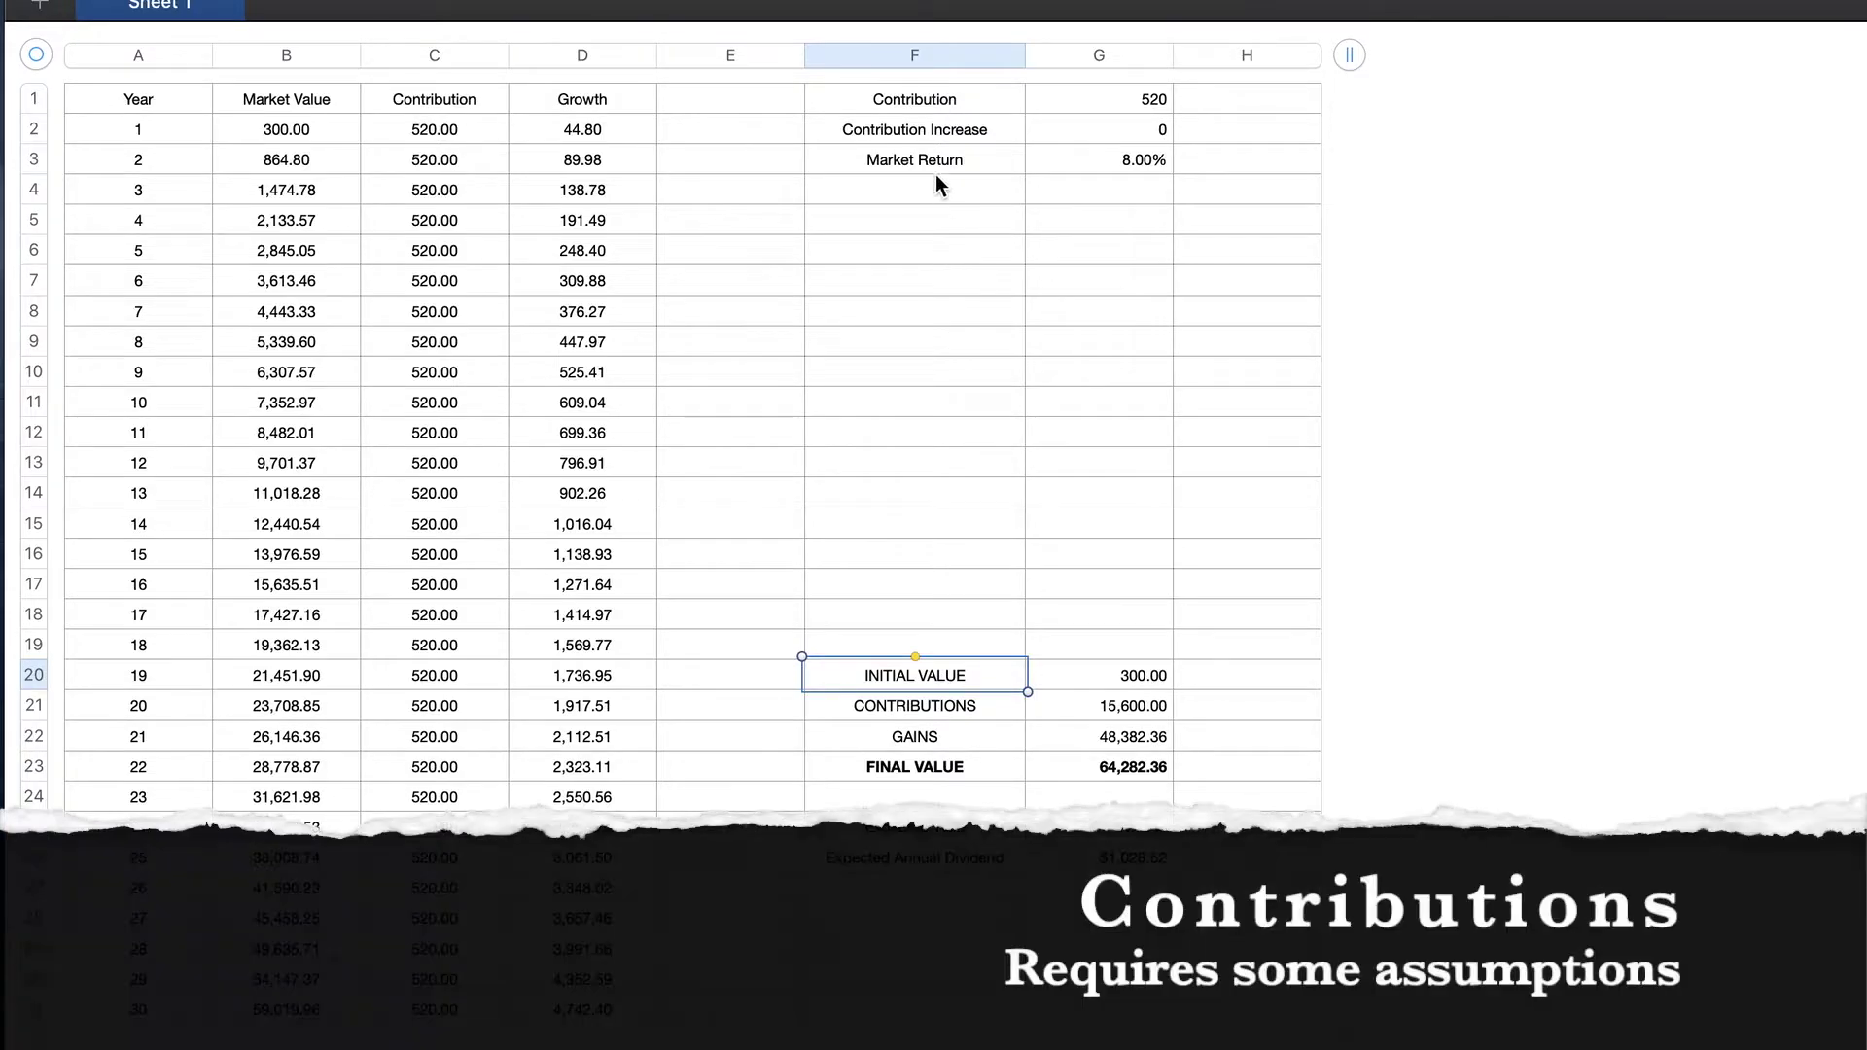
- Examine the contribution, contribution increase and market return assumptions and their values at the top of columns F and G
{"action": "left_click", "coordinate": [927, 102]}
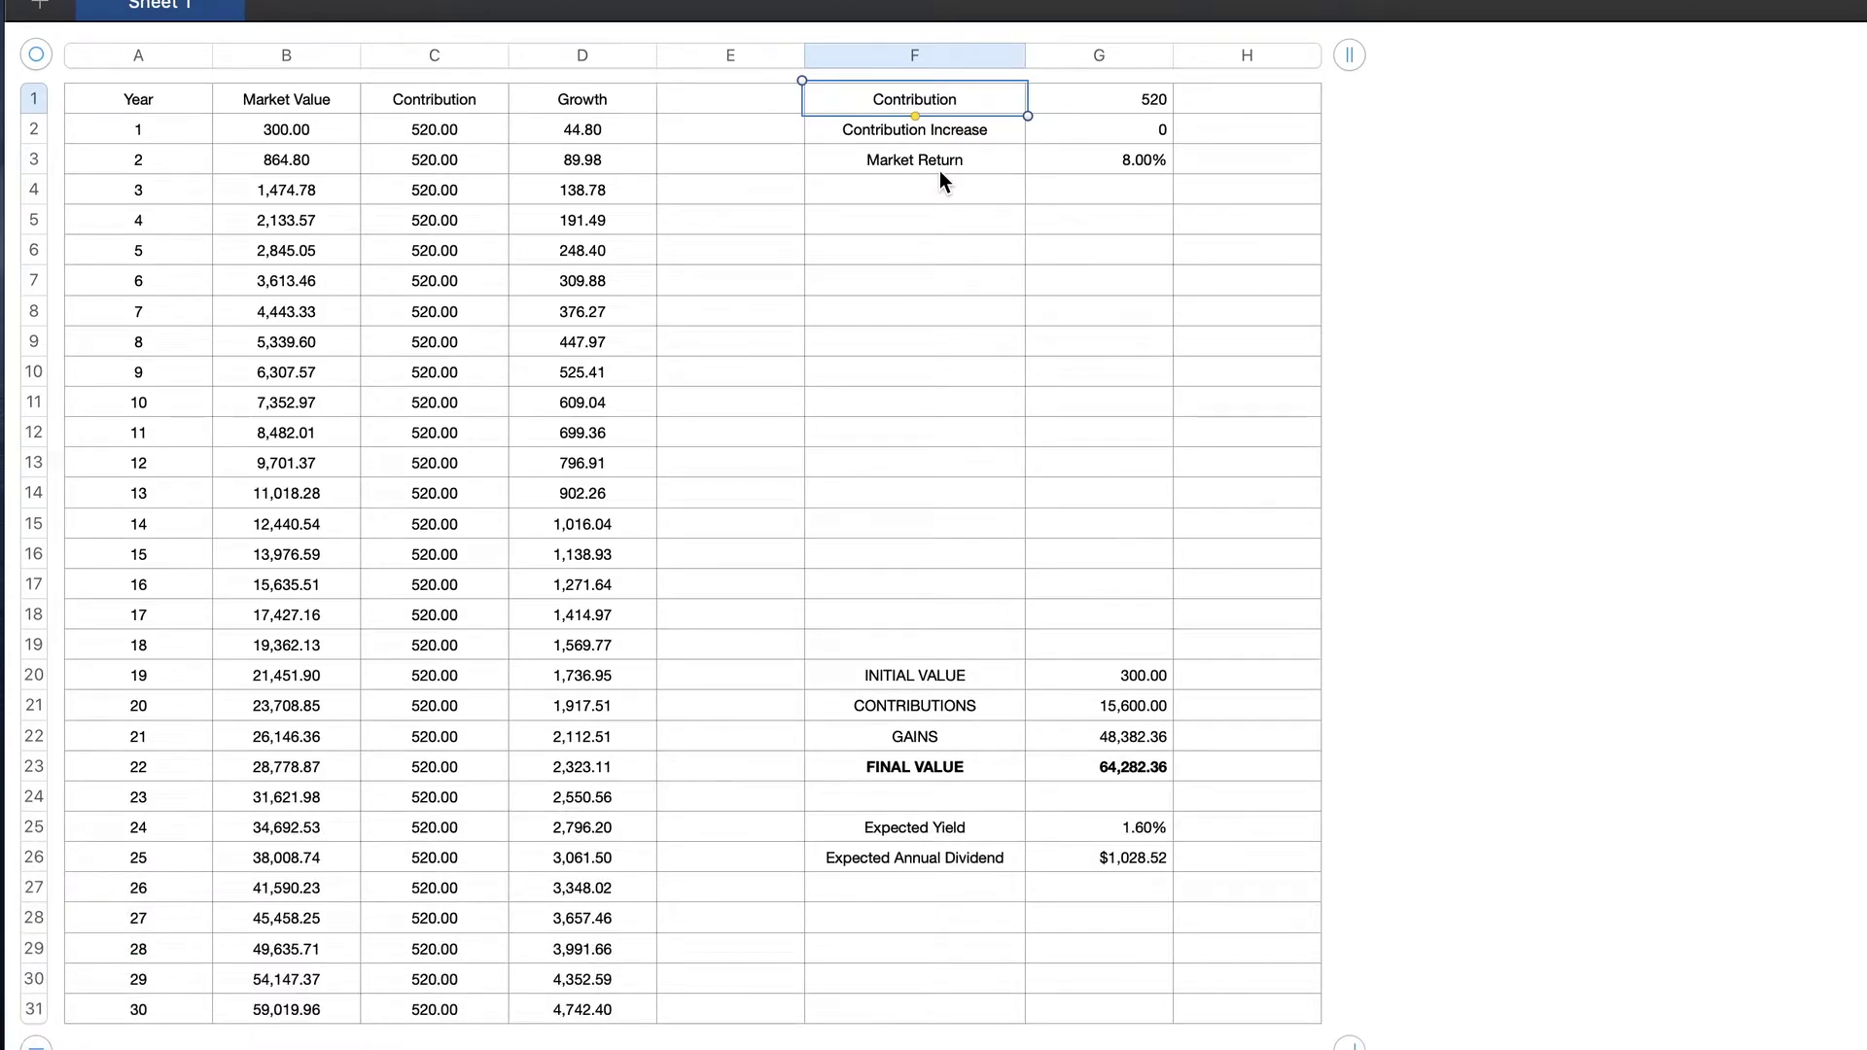
{"action": "left_click", "coordinate": [937, 130]}
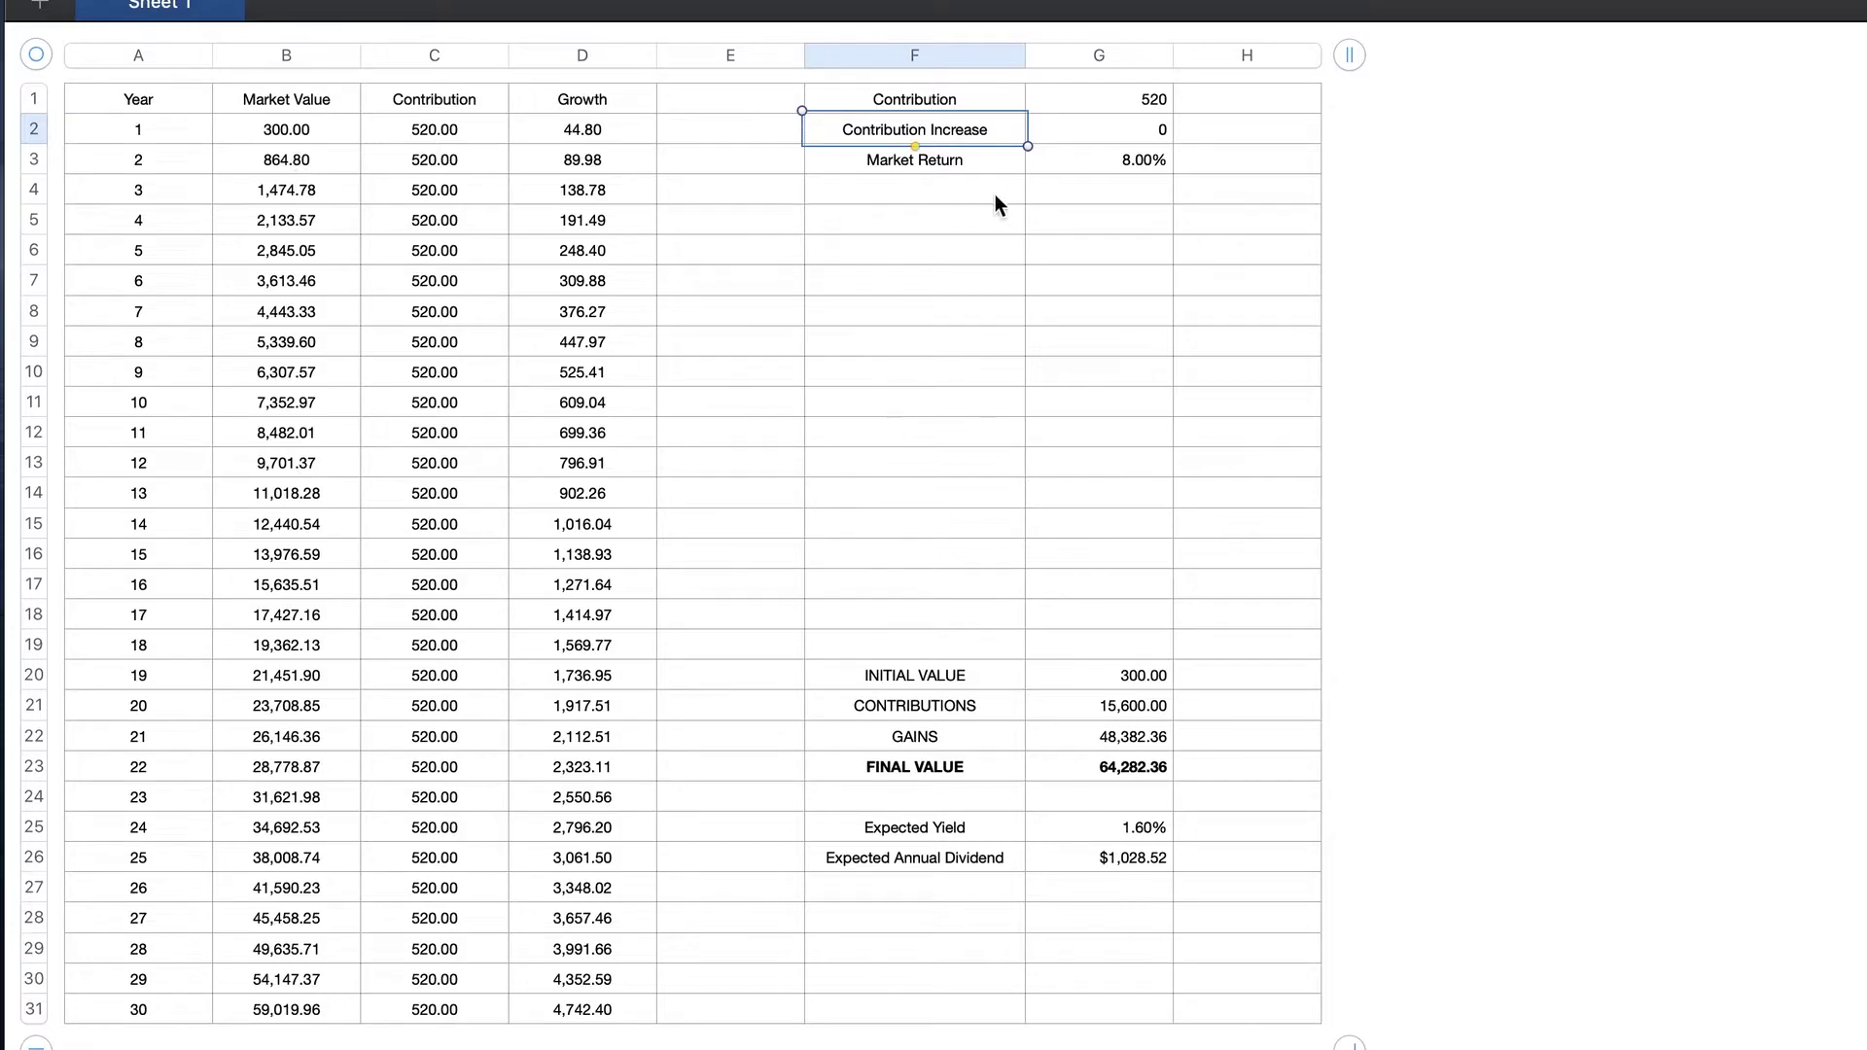
{"action": "left_click", "coordinate": [1087, 100]}
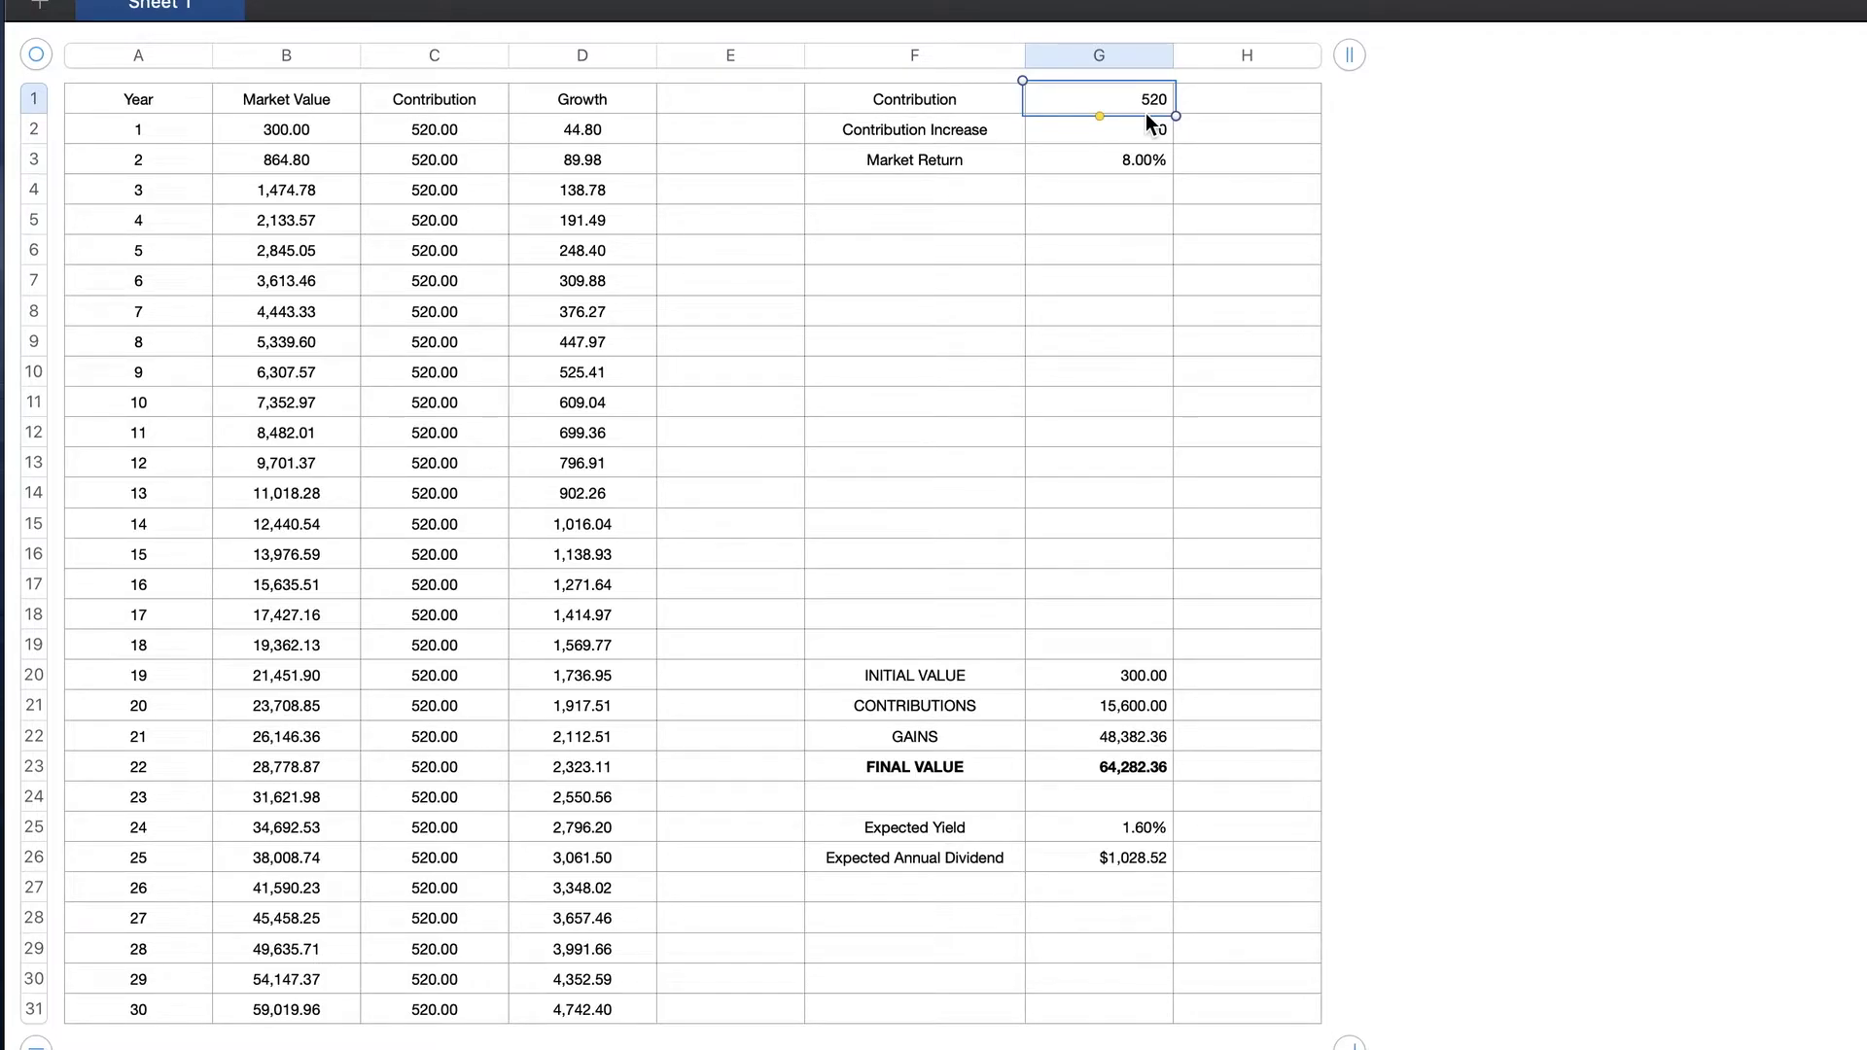
{"action": "left_click", "coordinate": [1140, 171]}
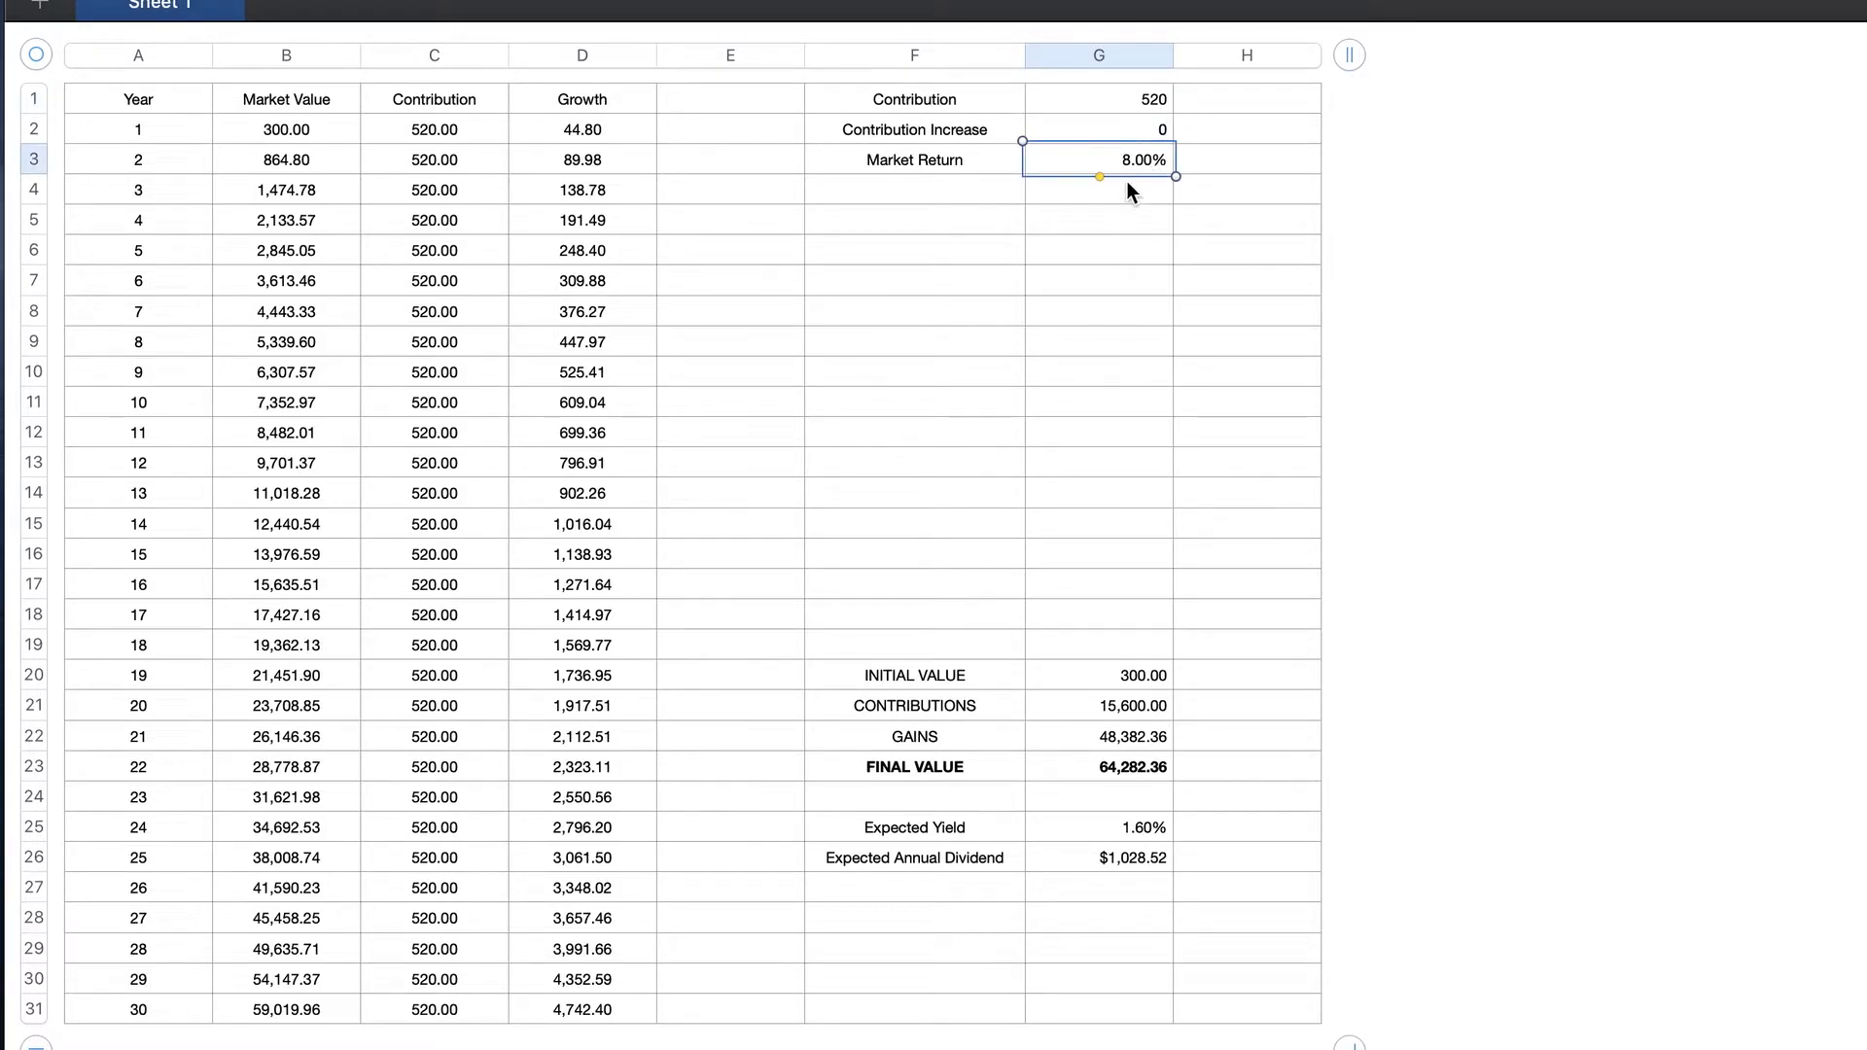
{"action": "left_click", "coordinate": [1134, 130]}
- Examine the year 1 market value, contribution and growth formula, along with the year 2 market value and the final value summary
{"action": "left_click", "coordinate": [340, 143]}
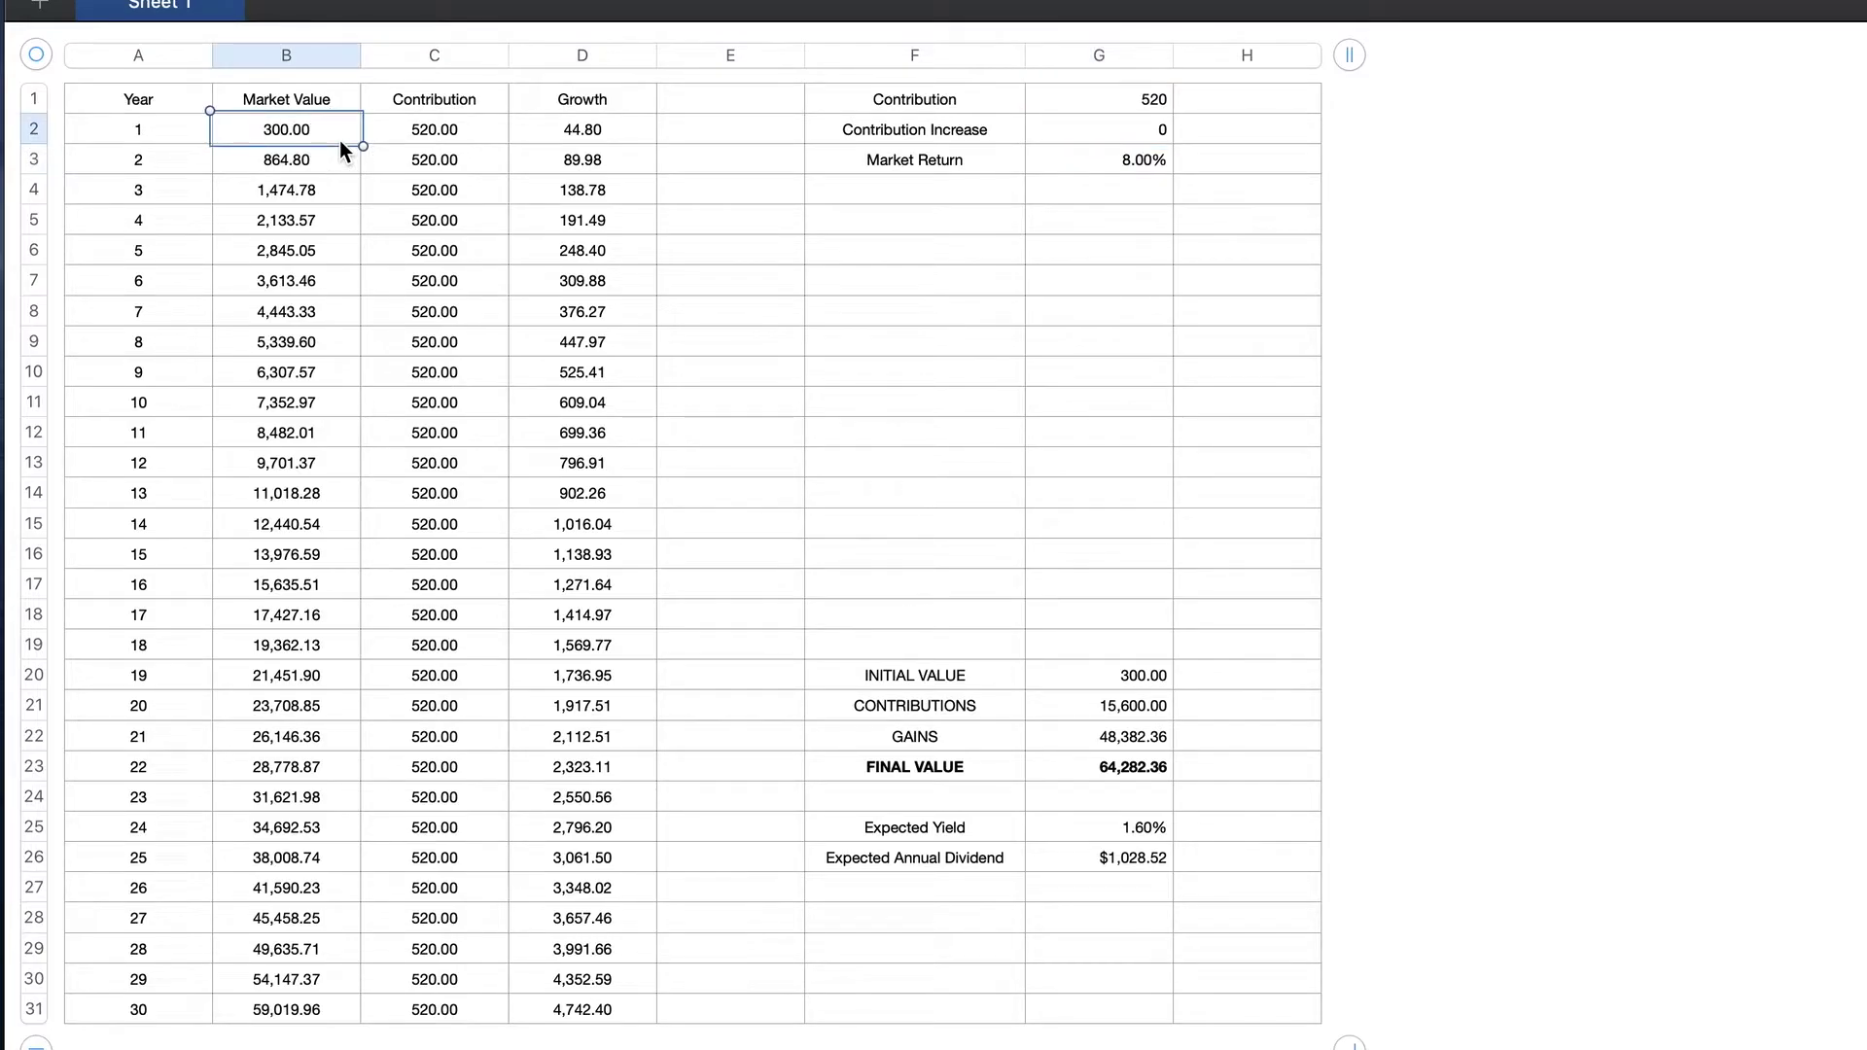
{"action": "left_click", "coordinate": [434, 136]}
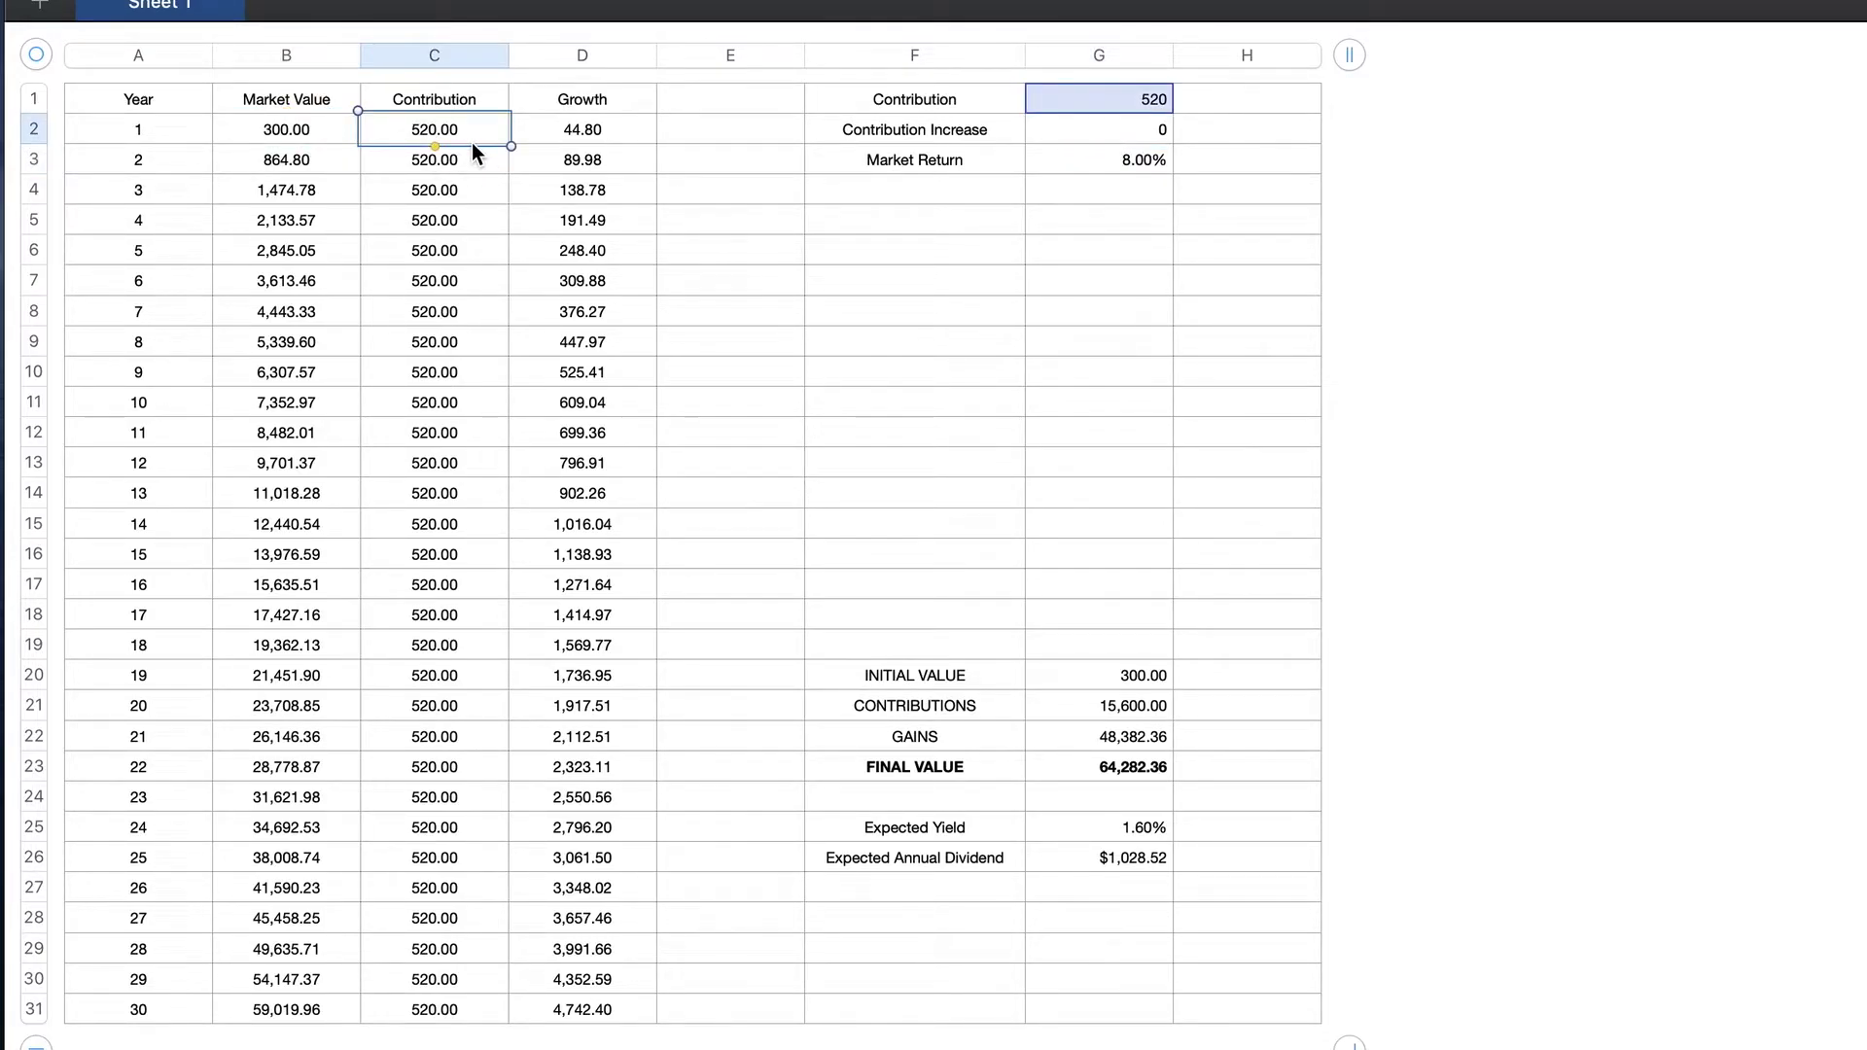
{"action": "left_click", "coordinate": [556, 122]}
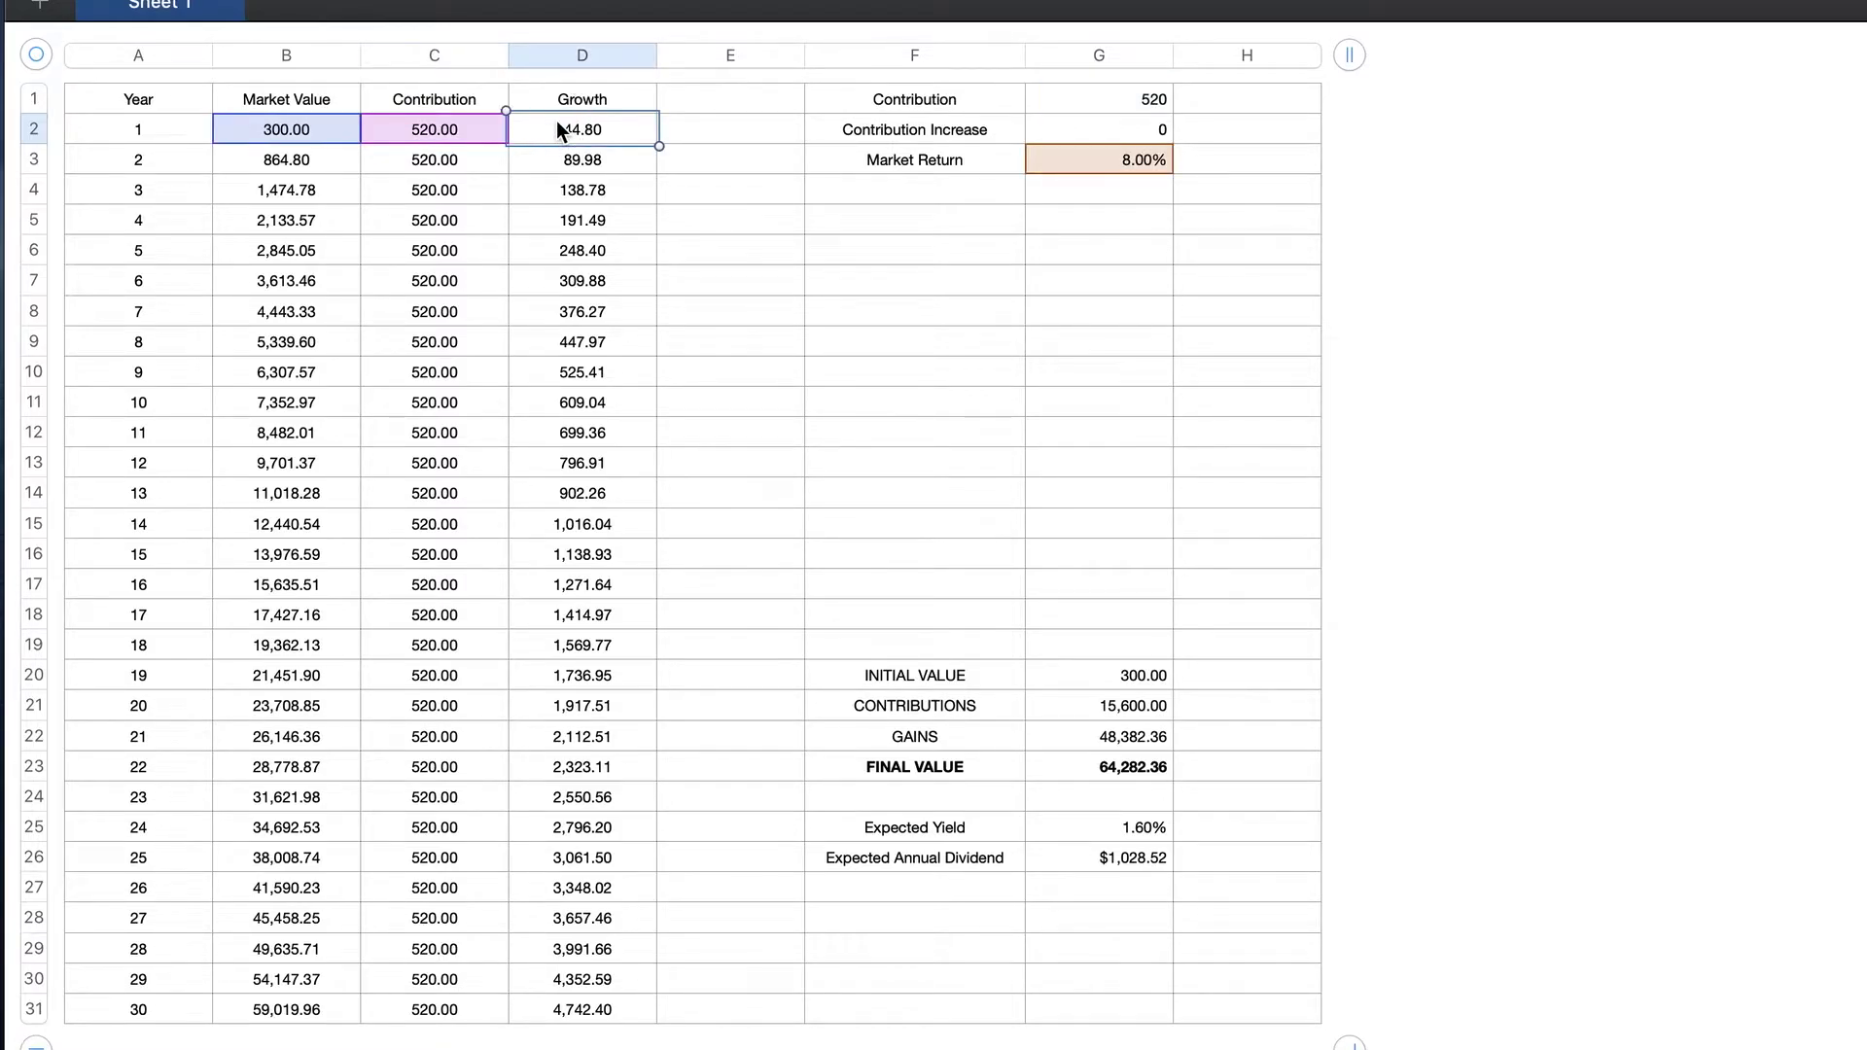
{"action": "left_click", "coordinate": [556, 122]}
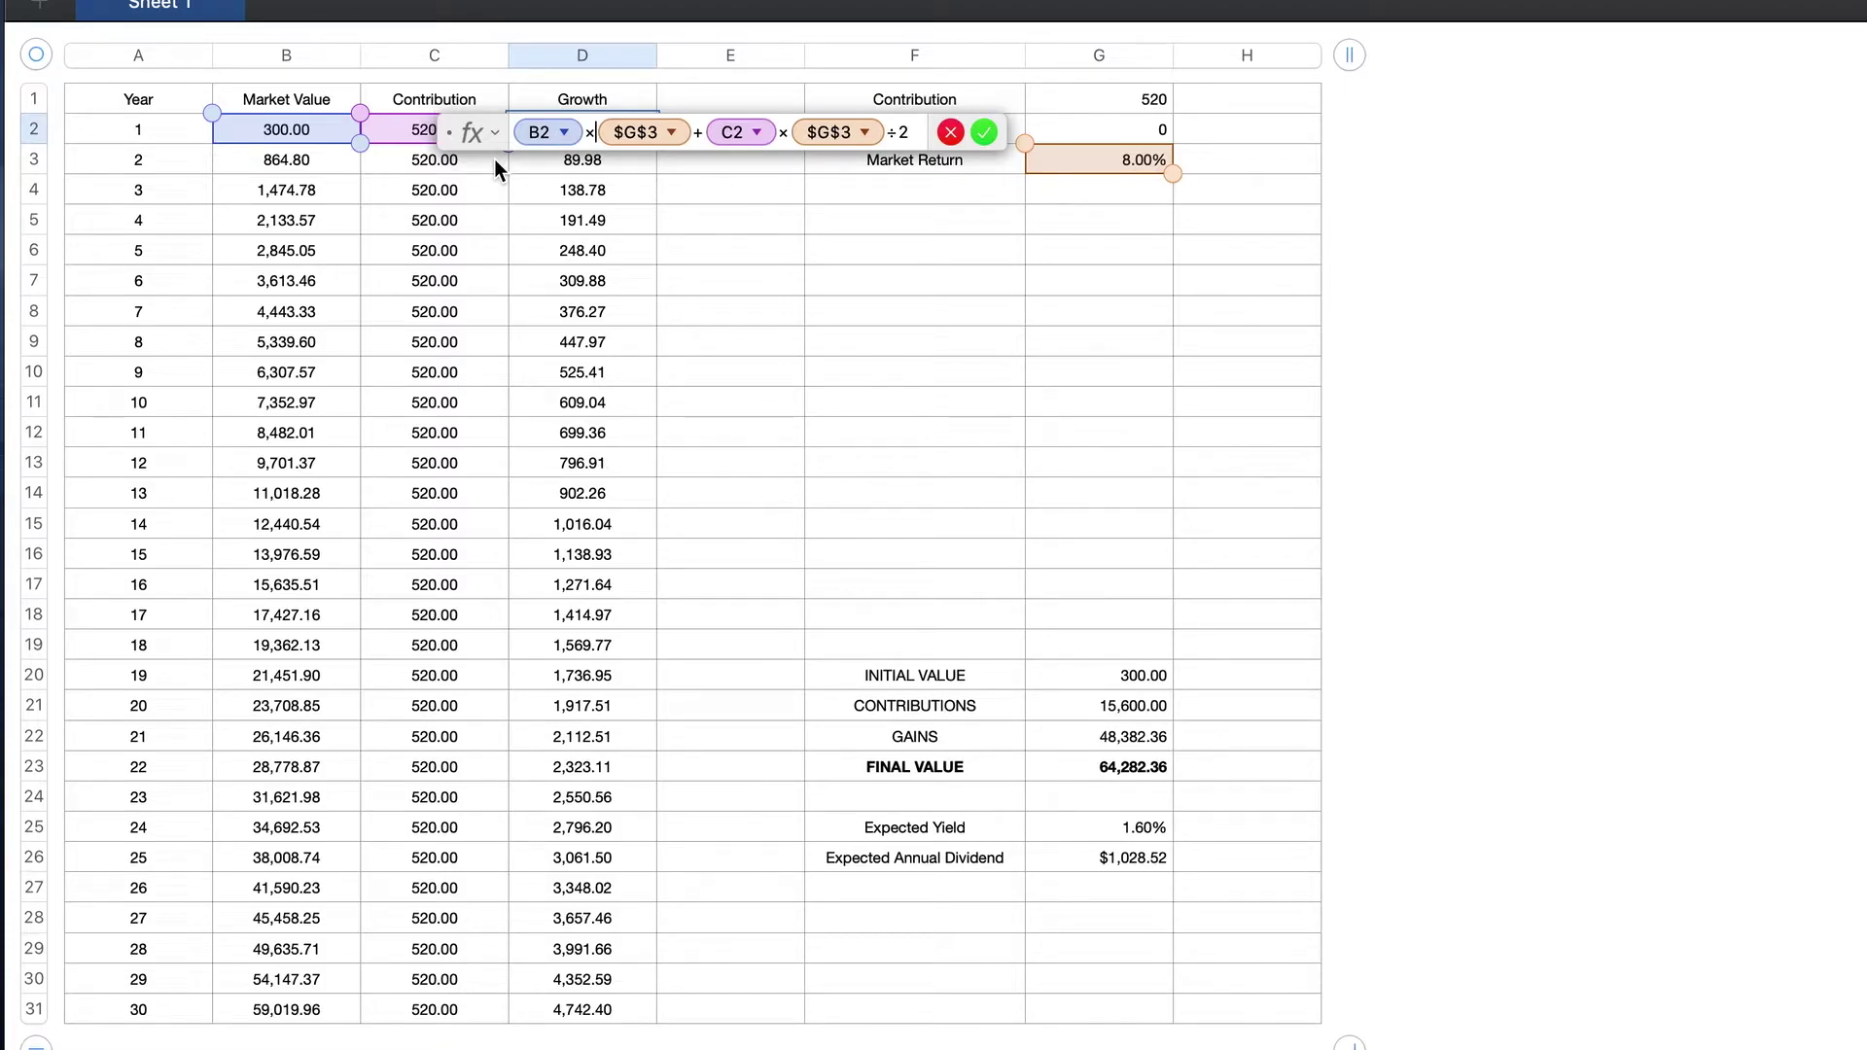
{"action": "key", "text": "Return"}
{"action": "left_click", "coordinate": [335, 159]}
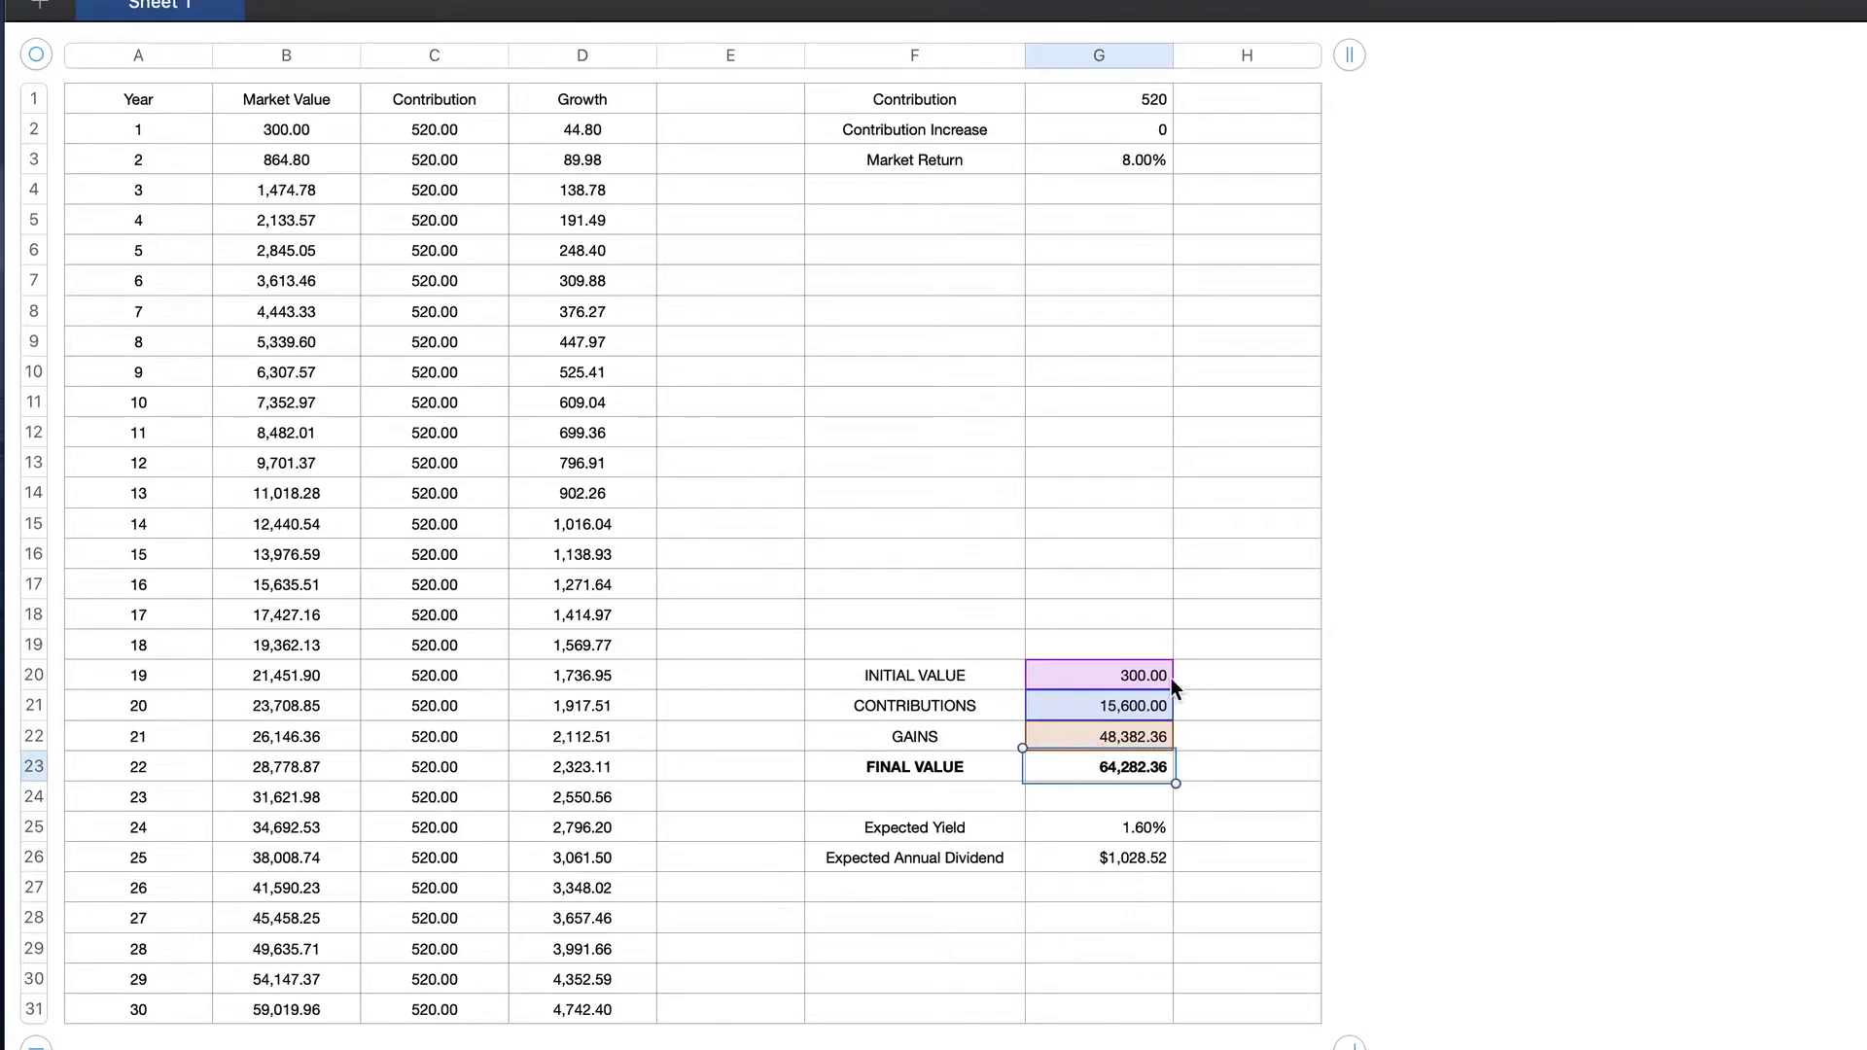
{"action": "left_click", "coordinate": [1213, 800]}
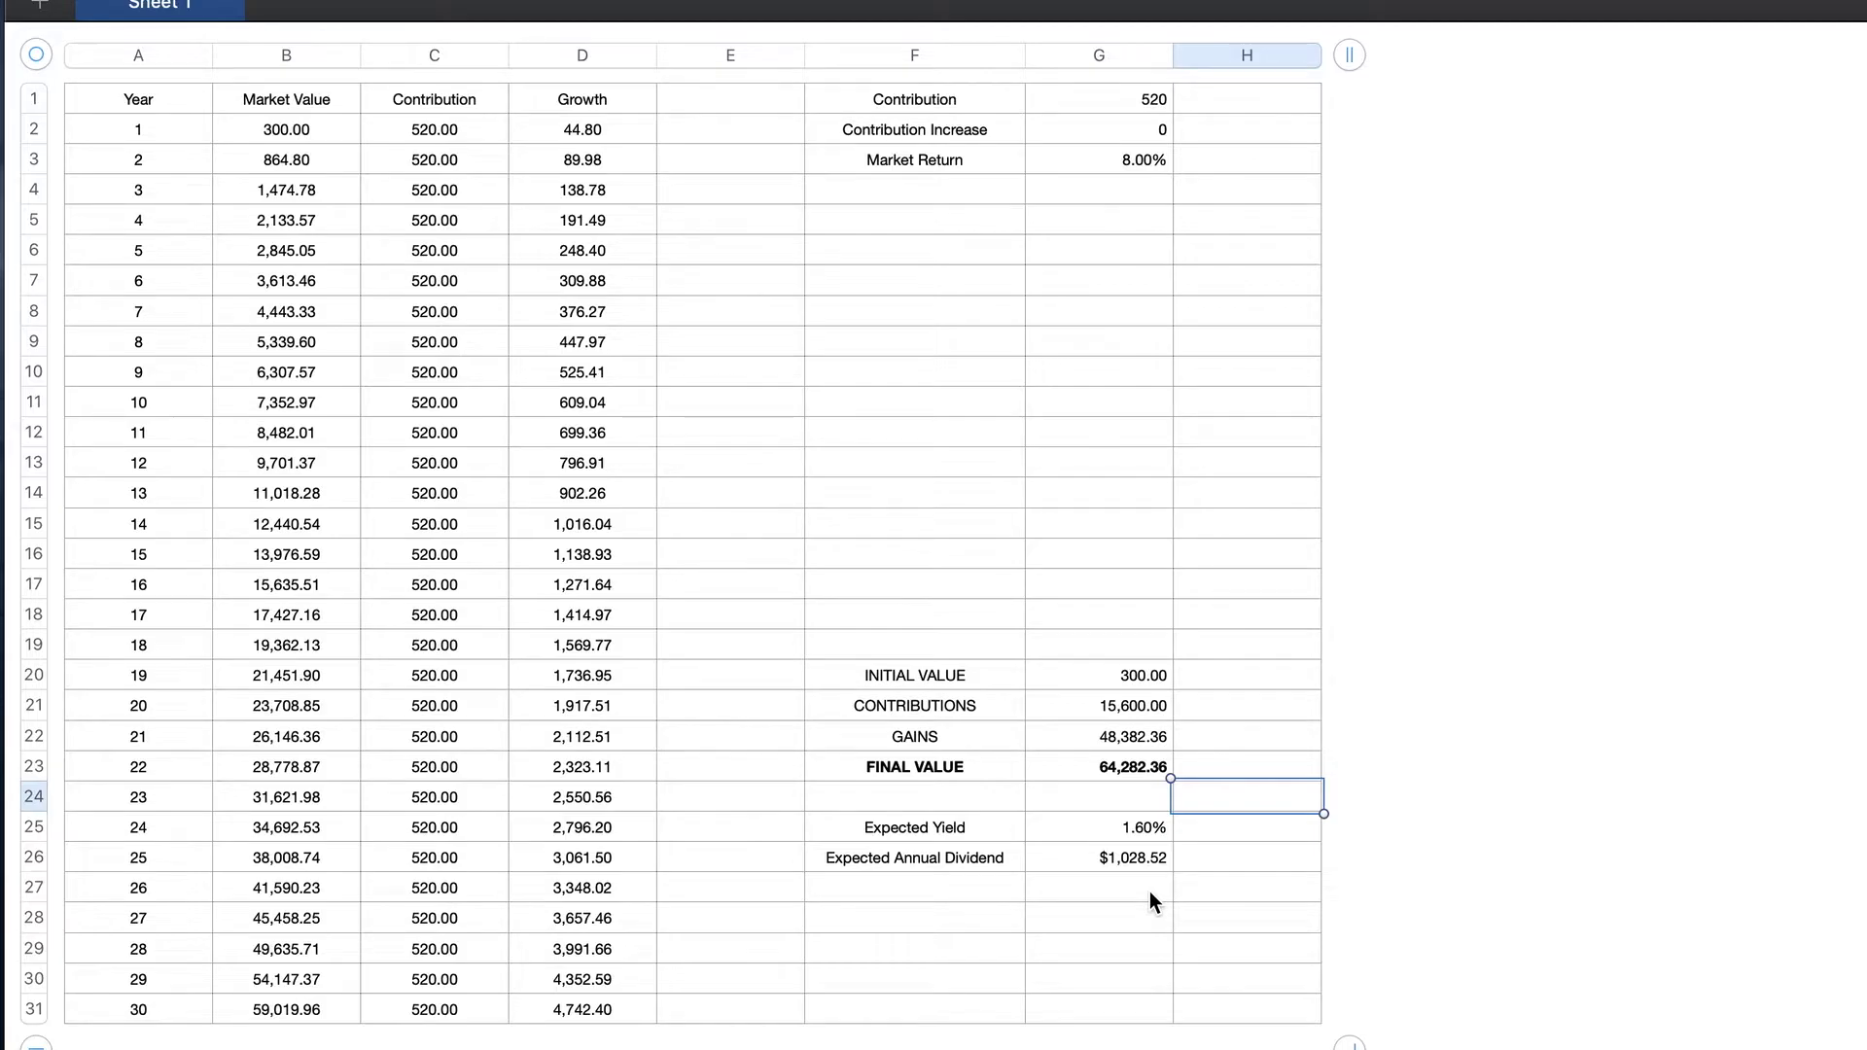
- Try an expected yield of 3.5% for the annual dividend, and undo the change
{"action": "left_click", "coordinate": [1118, 831]}
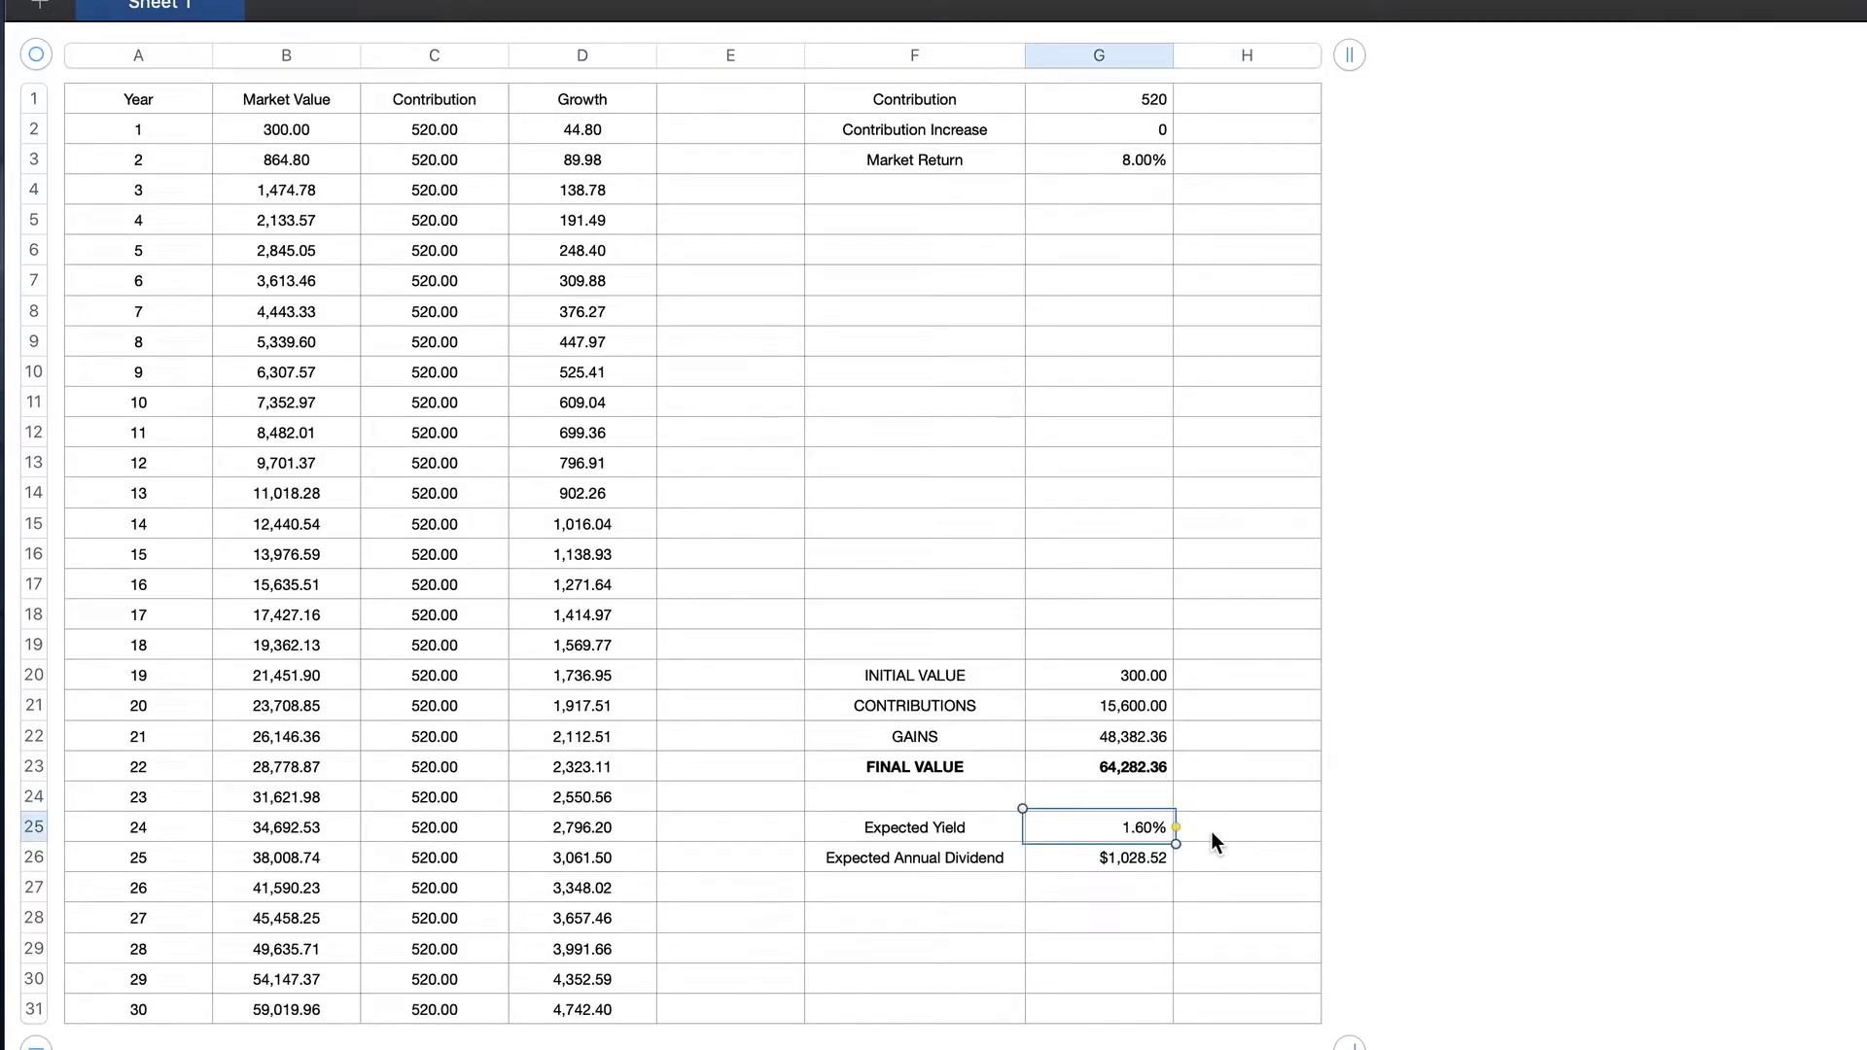
{"action": "type", "text": "3.5"}
{"action": "key", "text": "Return"}
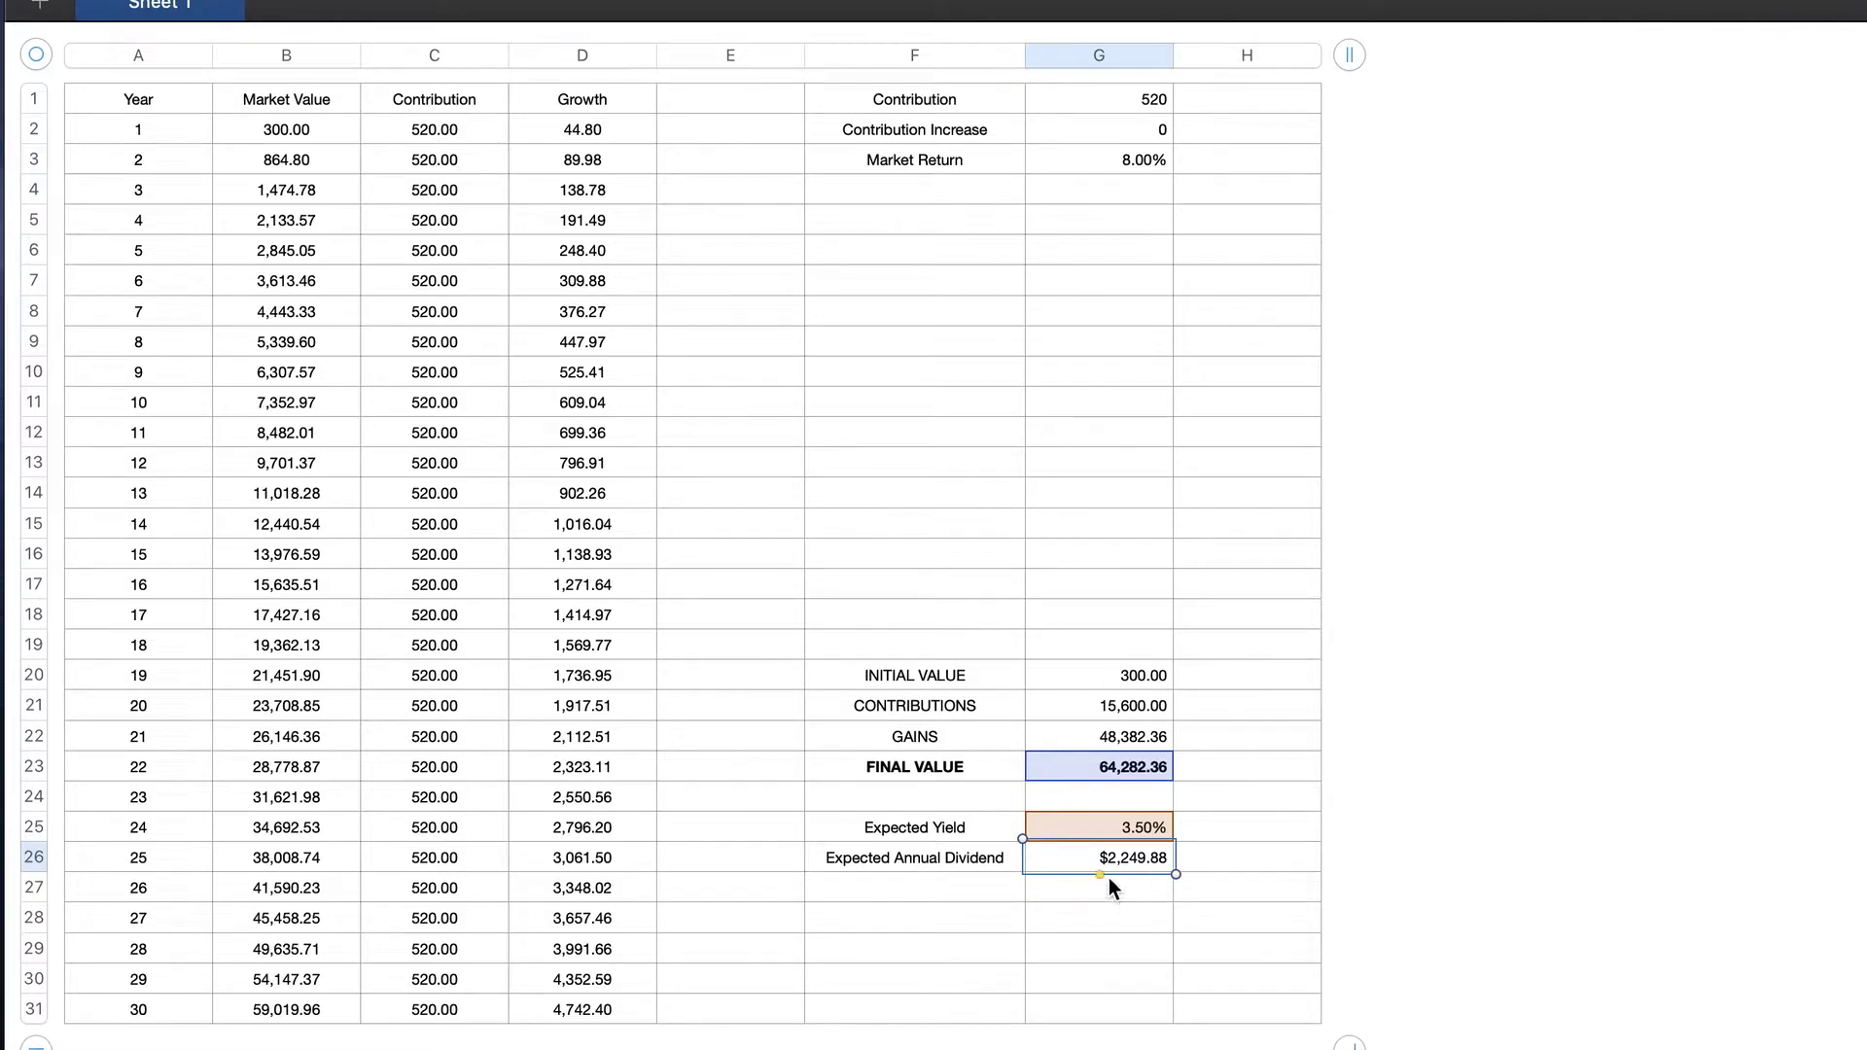
{"action": "key", "text": "super+z"}
{"action": "left_click", "coordinate": [1094, 583]}
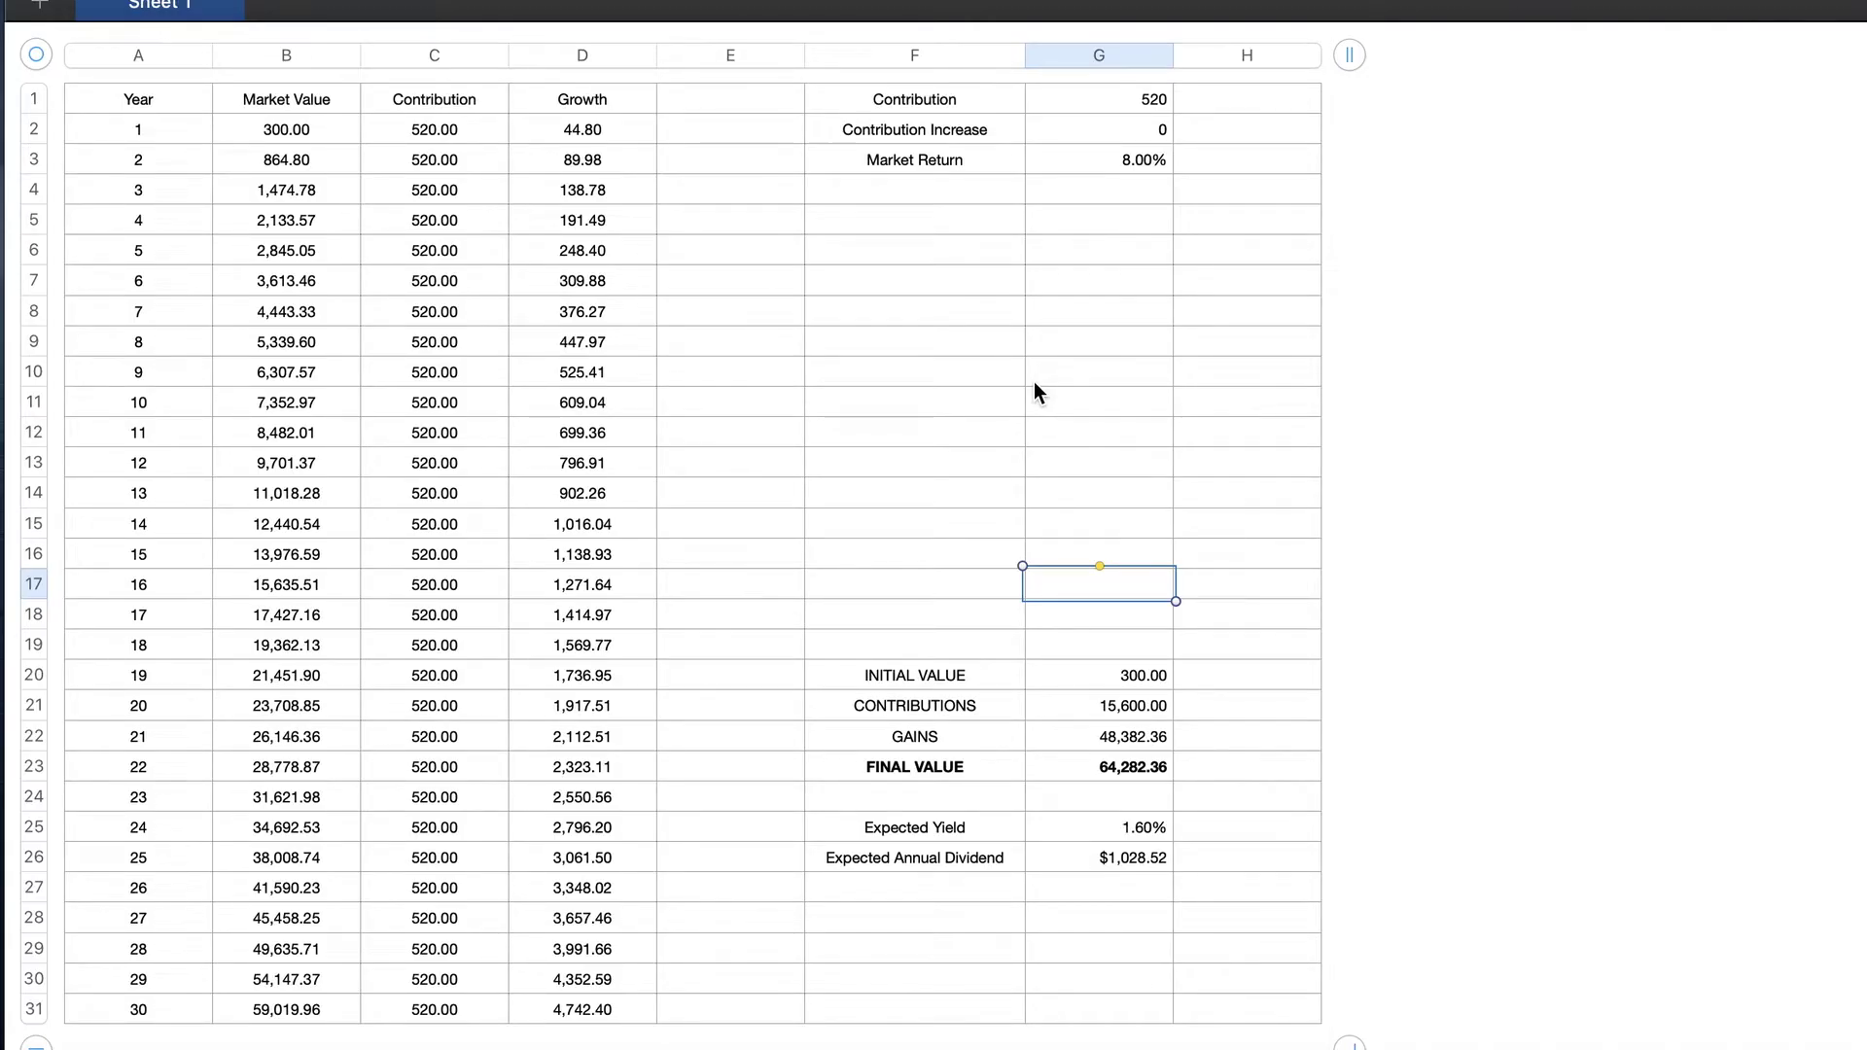
- Test the projection with a contribution increase of 1, followed by an increase of 2
{"action": "left_click", "coordinate": [1133, 130]}
{"action": "type", "text": "1"}
{"action": "key", "text": "Return"}
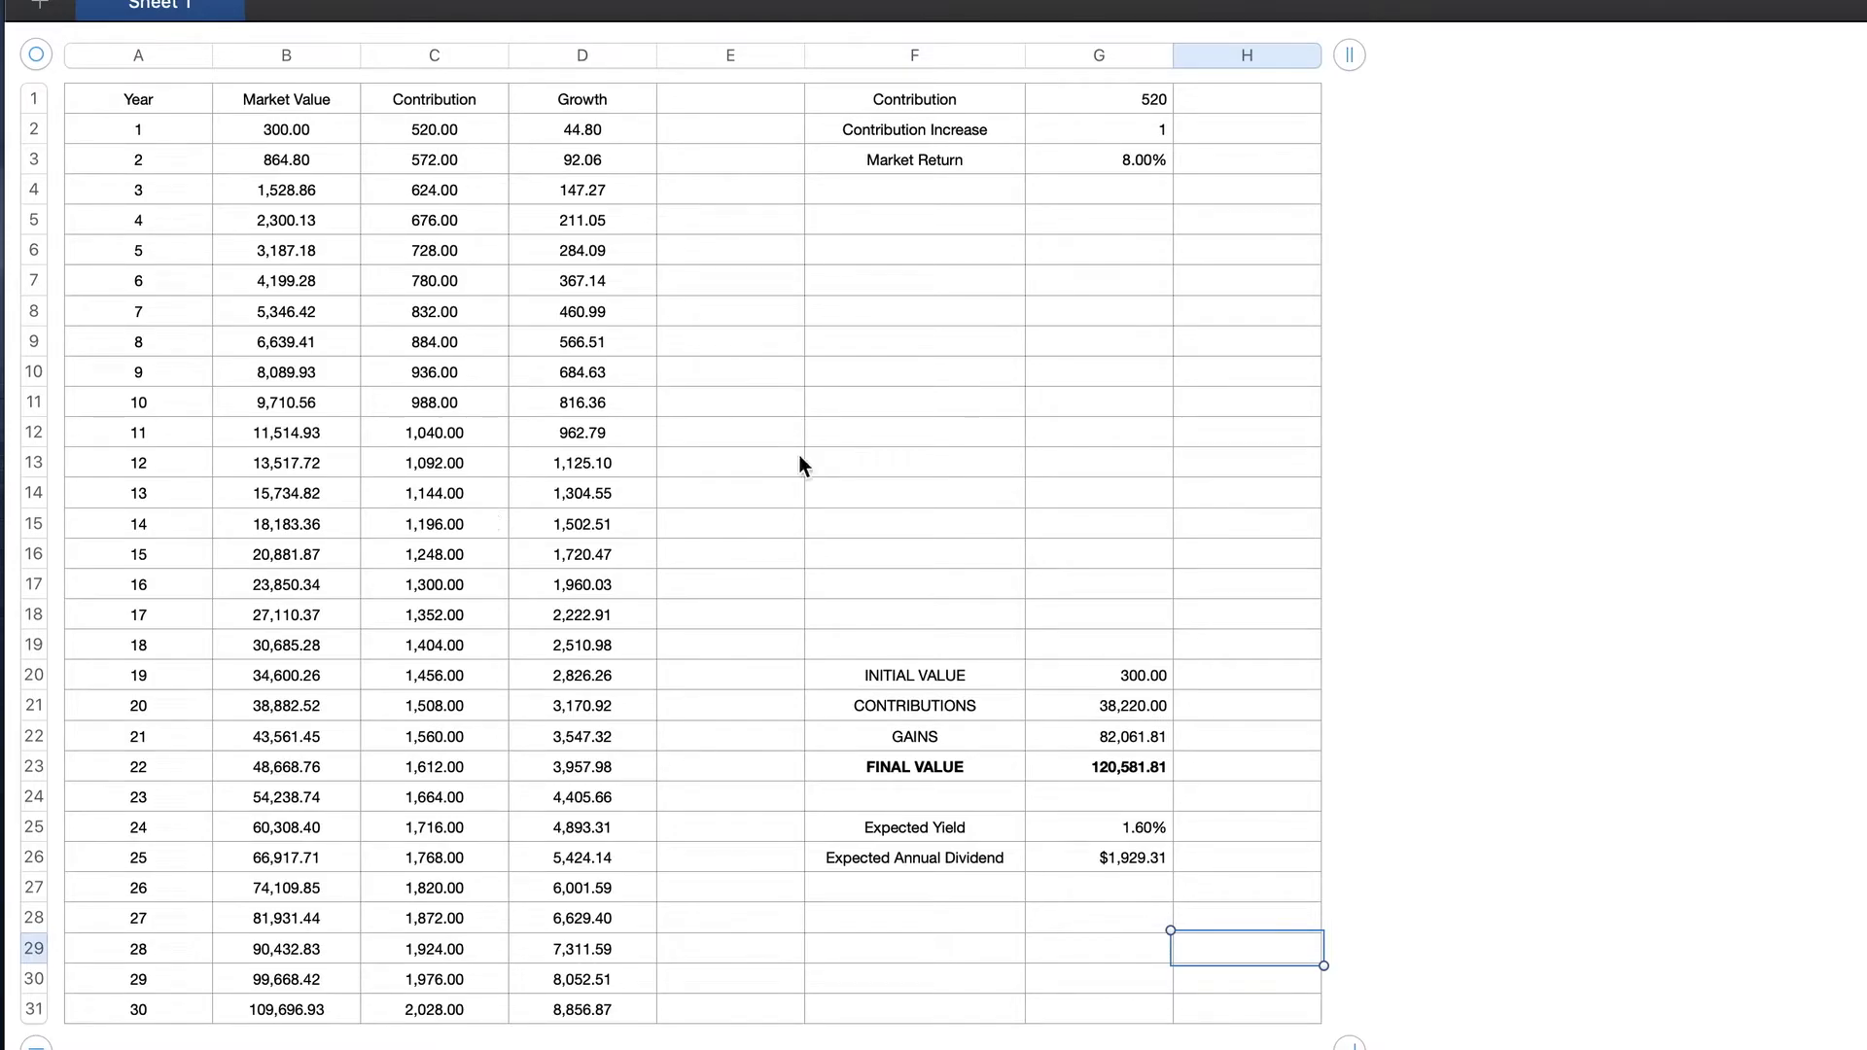
{"action": "left_click", "coordinate": [1097, 136]}
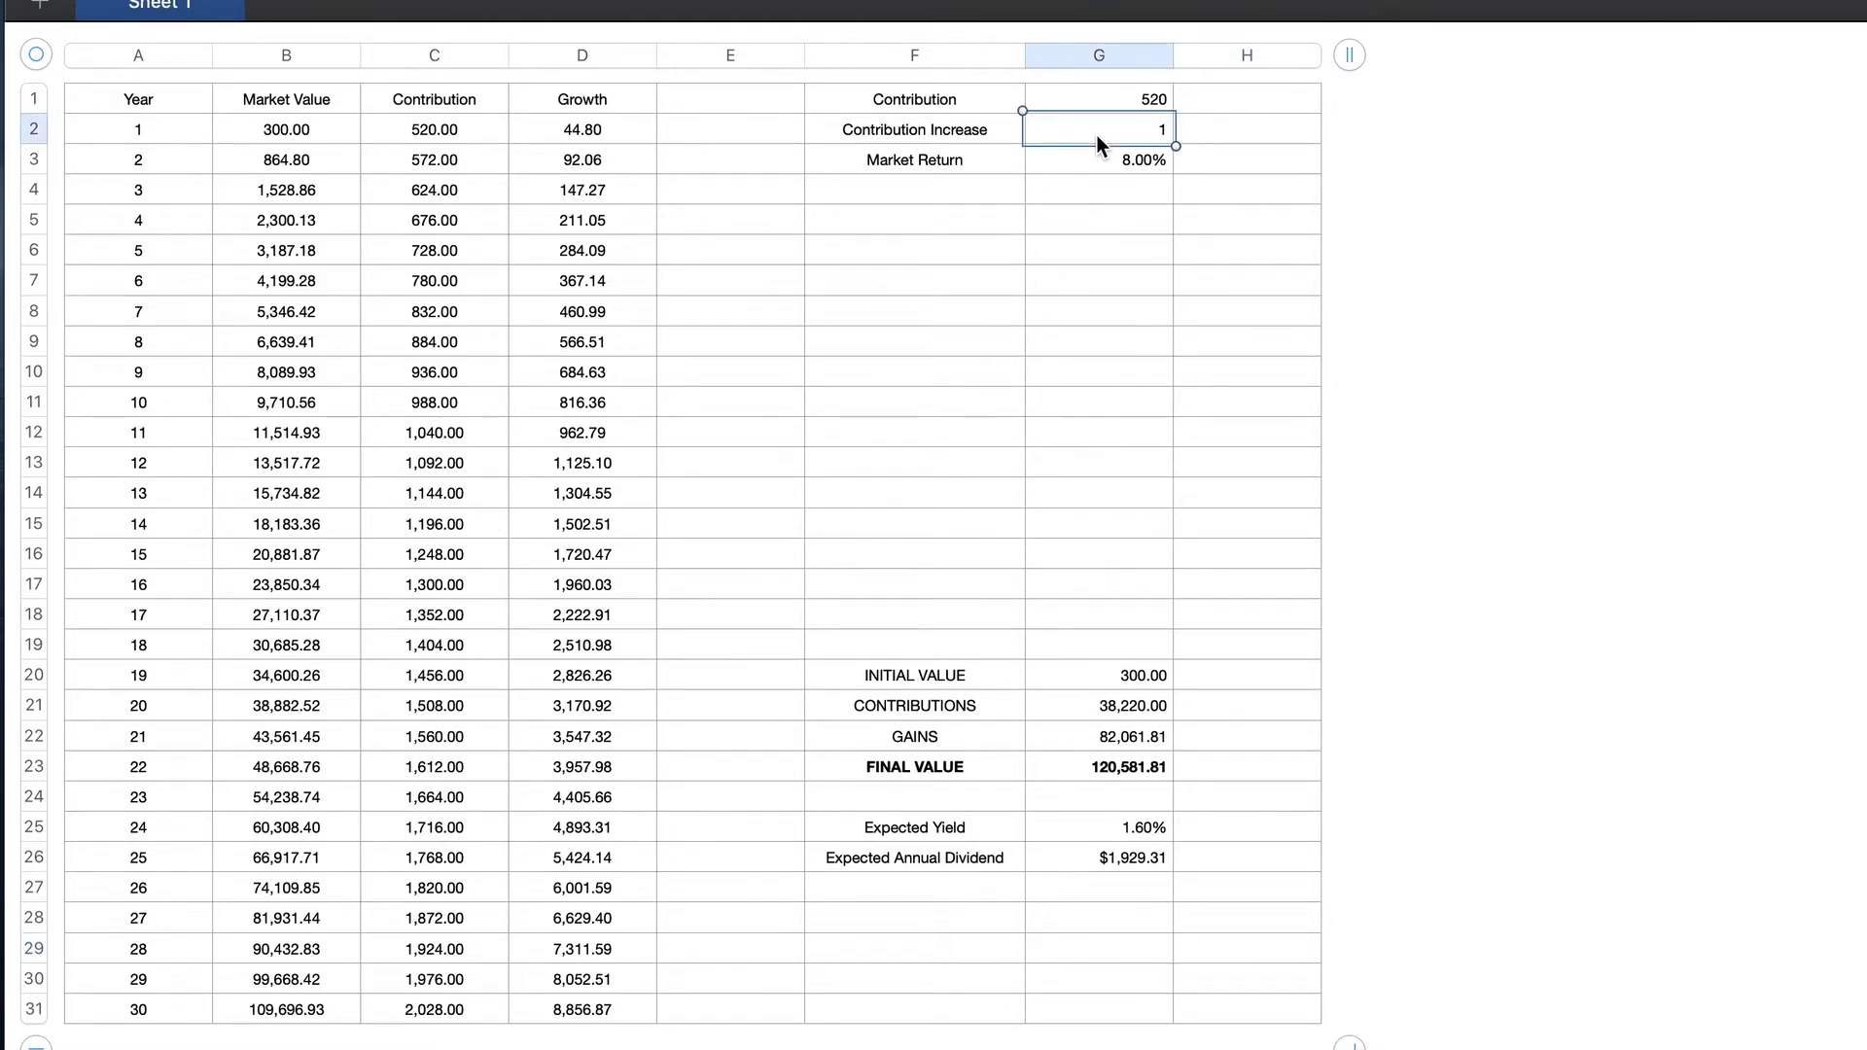
{"action": "type", "text": "2"}
{"action": "key", "text": "Return"}
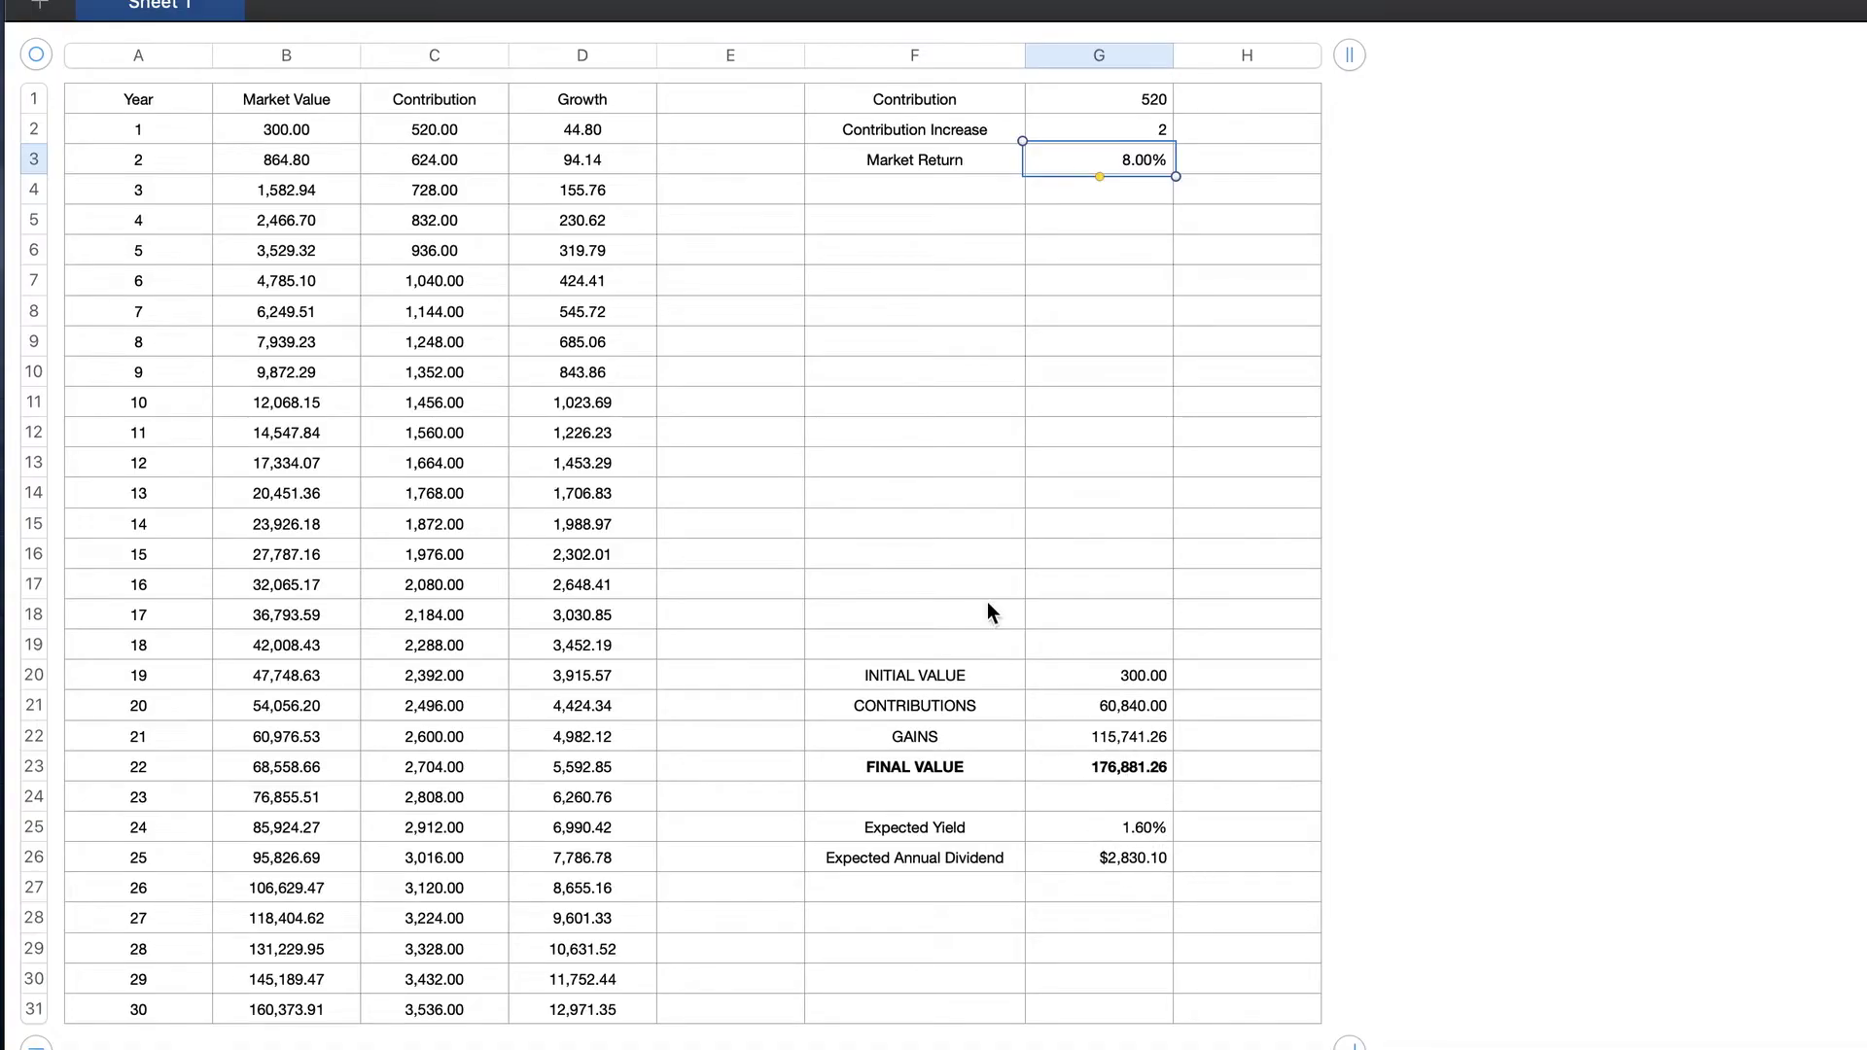
- Set the contribution increase to 5 and the expected yield to 3.5%
{"action": "left_click", "coordinate": [1113, 136]}
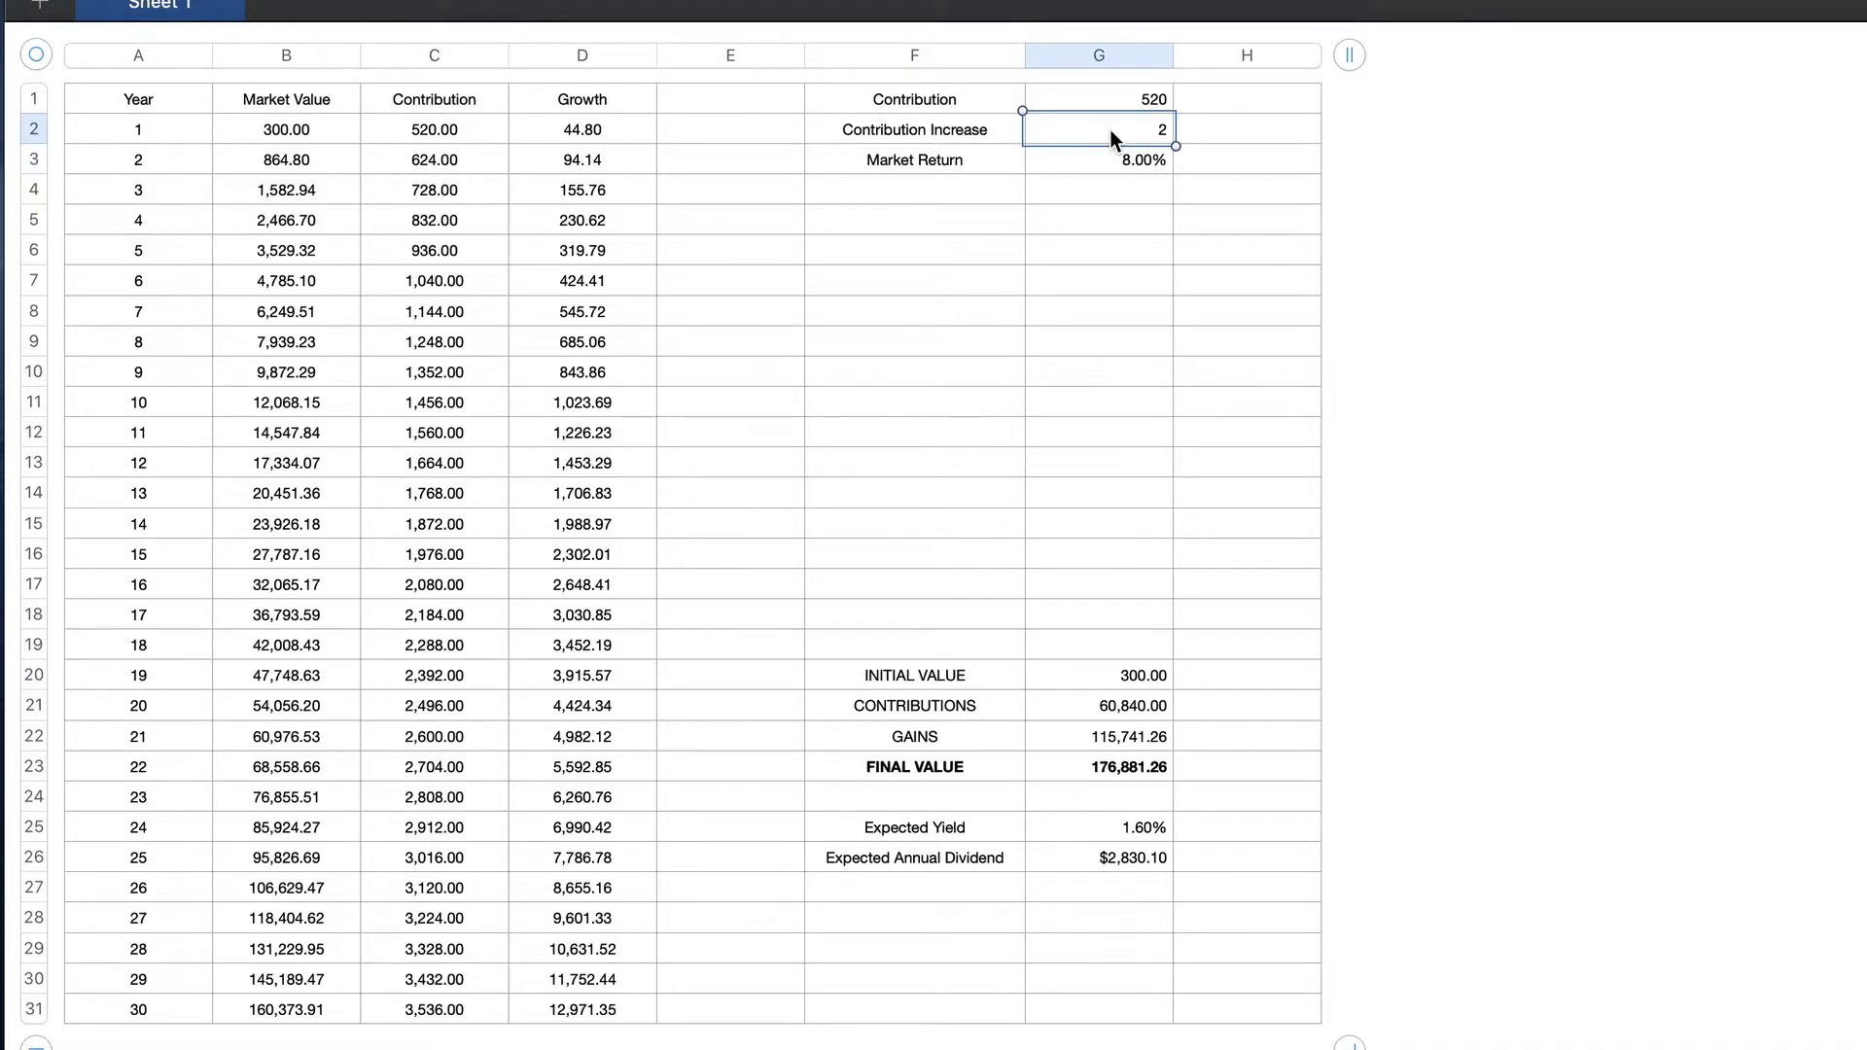
{"action": "type", "text": "5"}
{"action": "key", "text": "Return"}
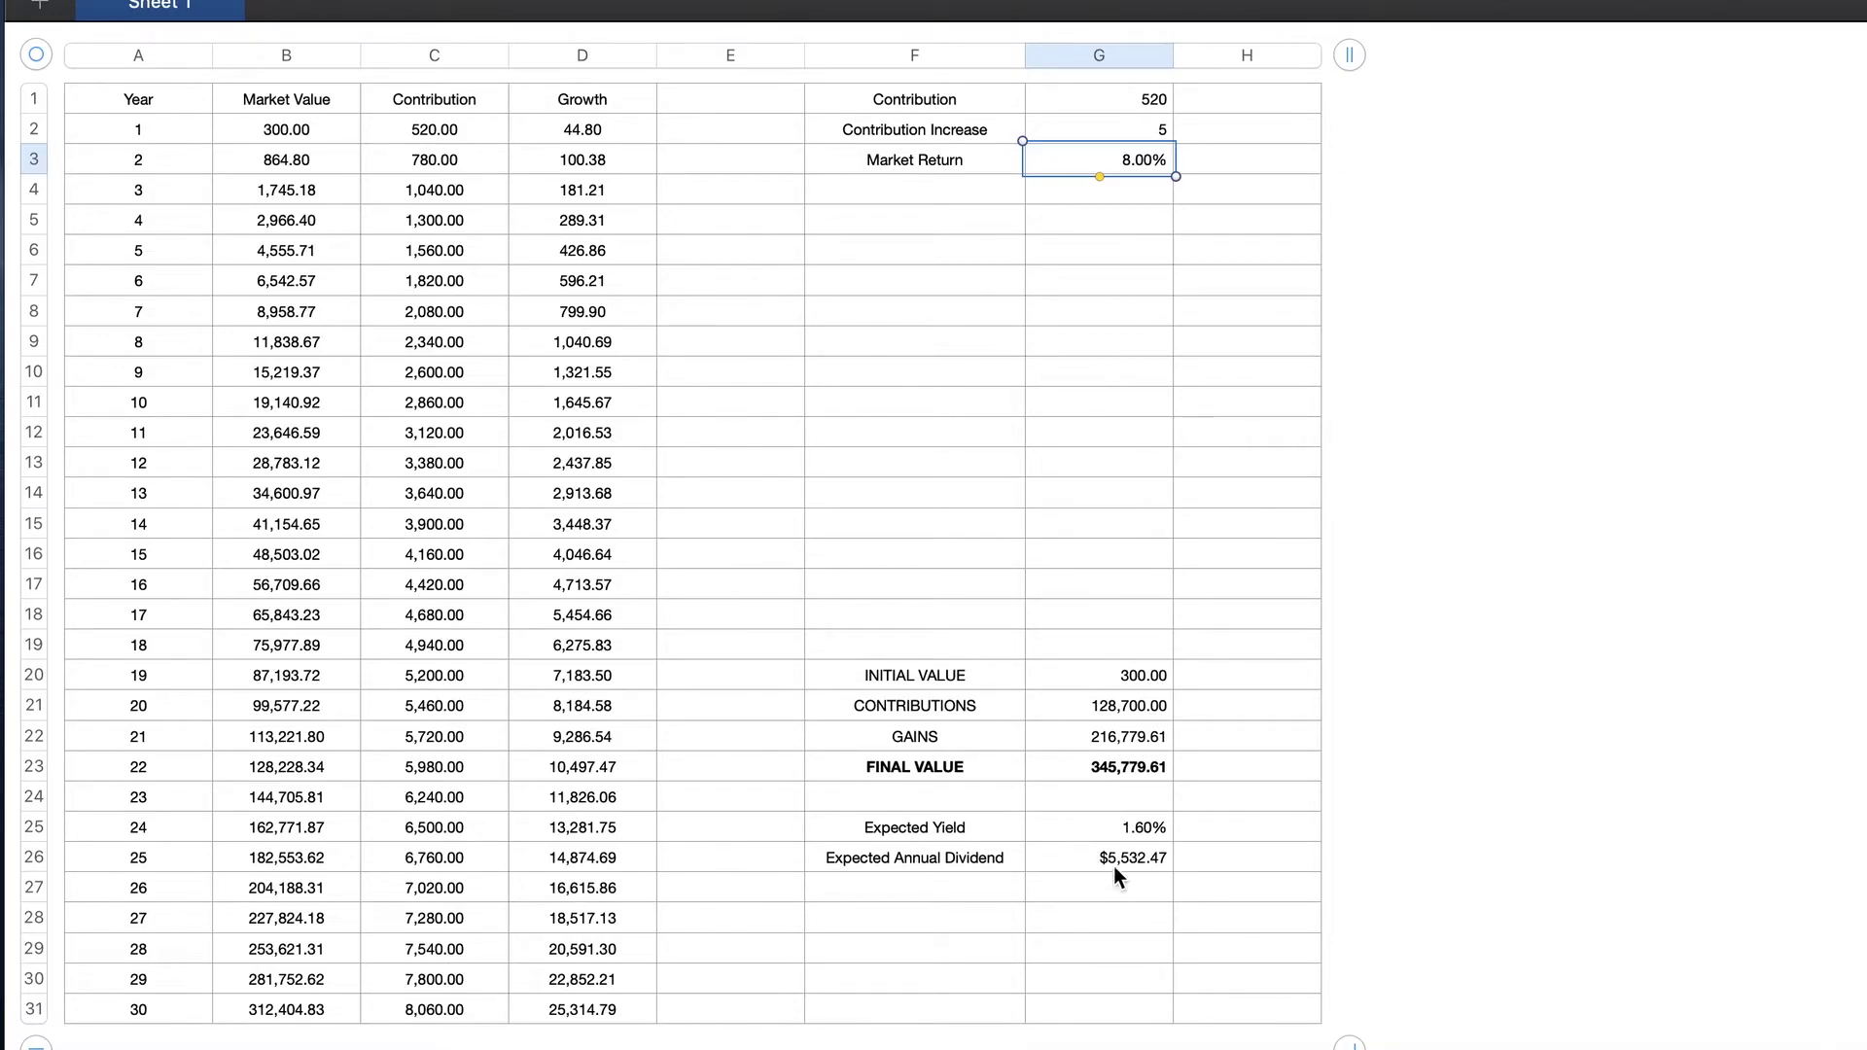
{"action": "left_click", "coordinate": [1124, 823]}
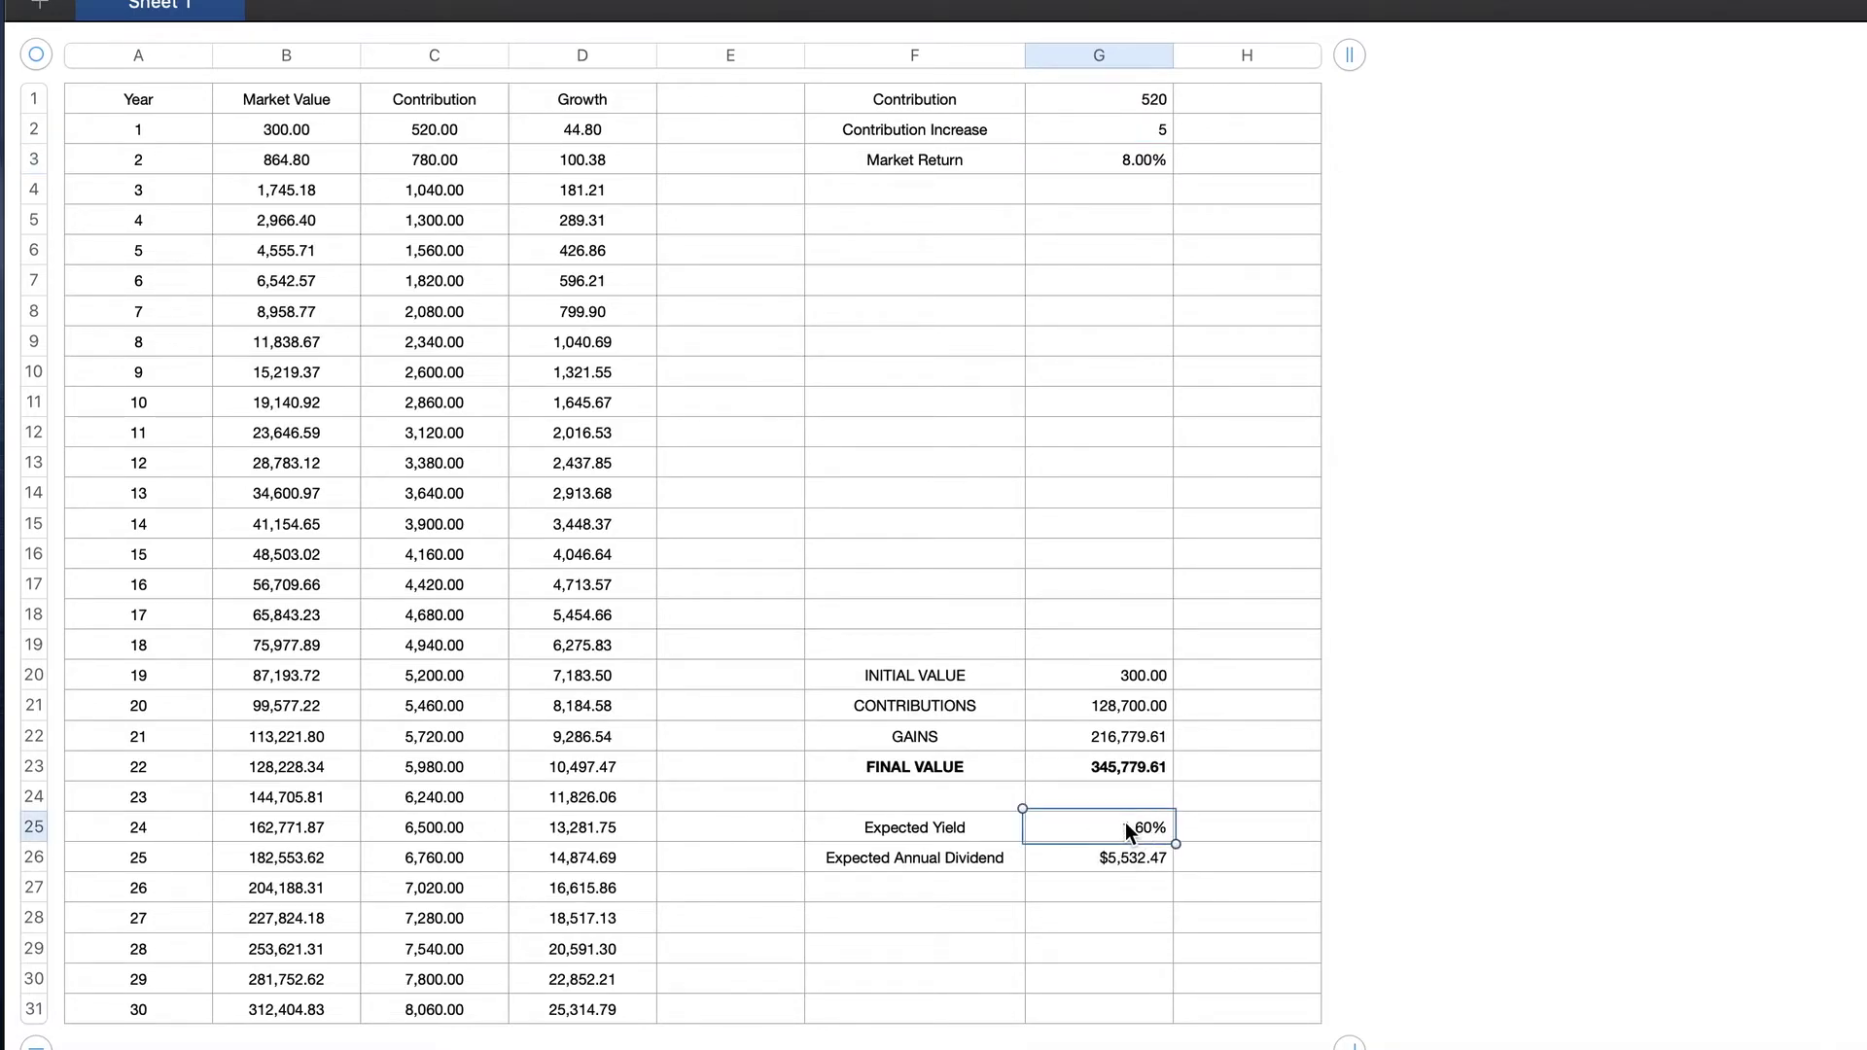
{"action": "type", "text": "3.5"}
{"action": "left_click", "coordinate": [1148, 906]}
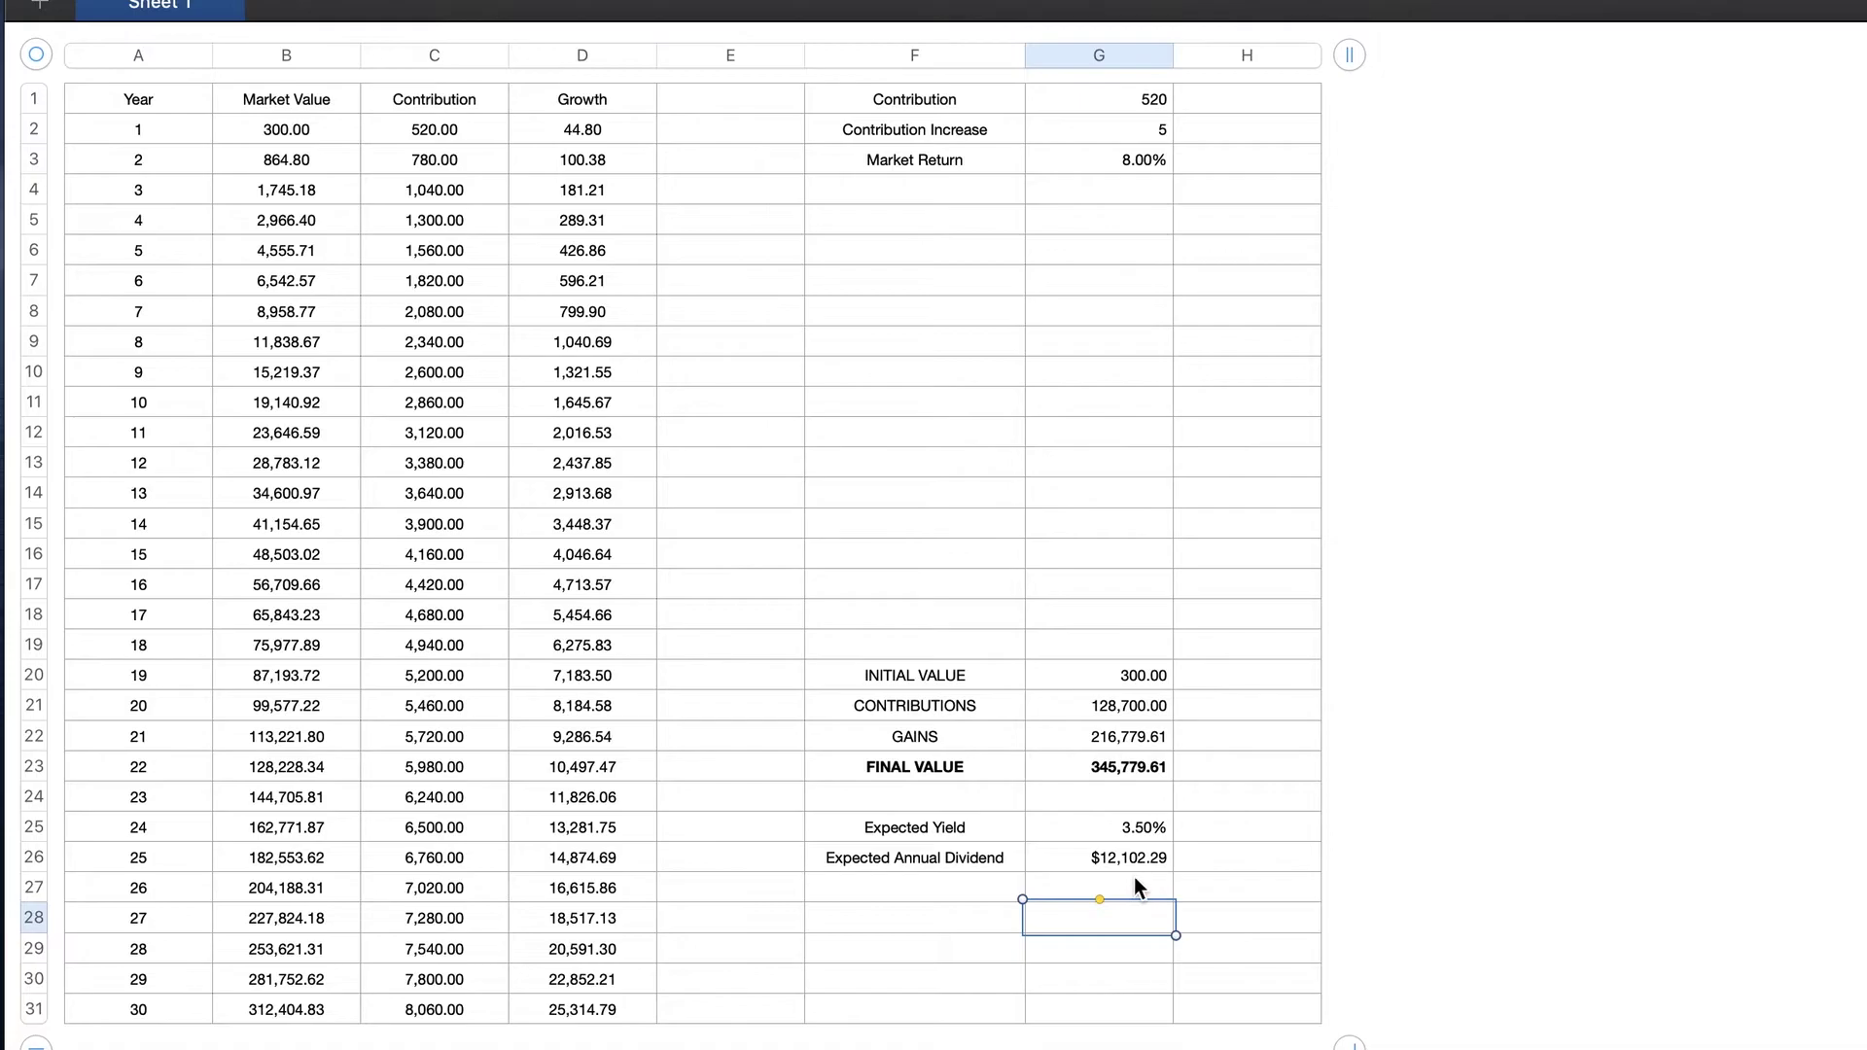
- Test the projection with a market return of 7%, followed by a return of 9%
{"action": "left_click", "coordinate": [1099, 161]}
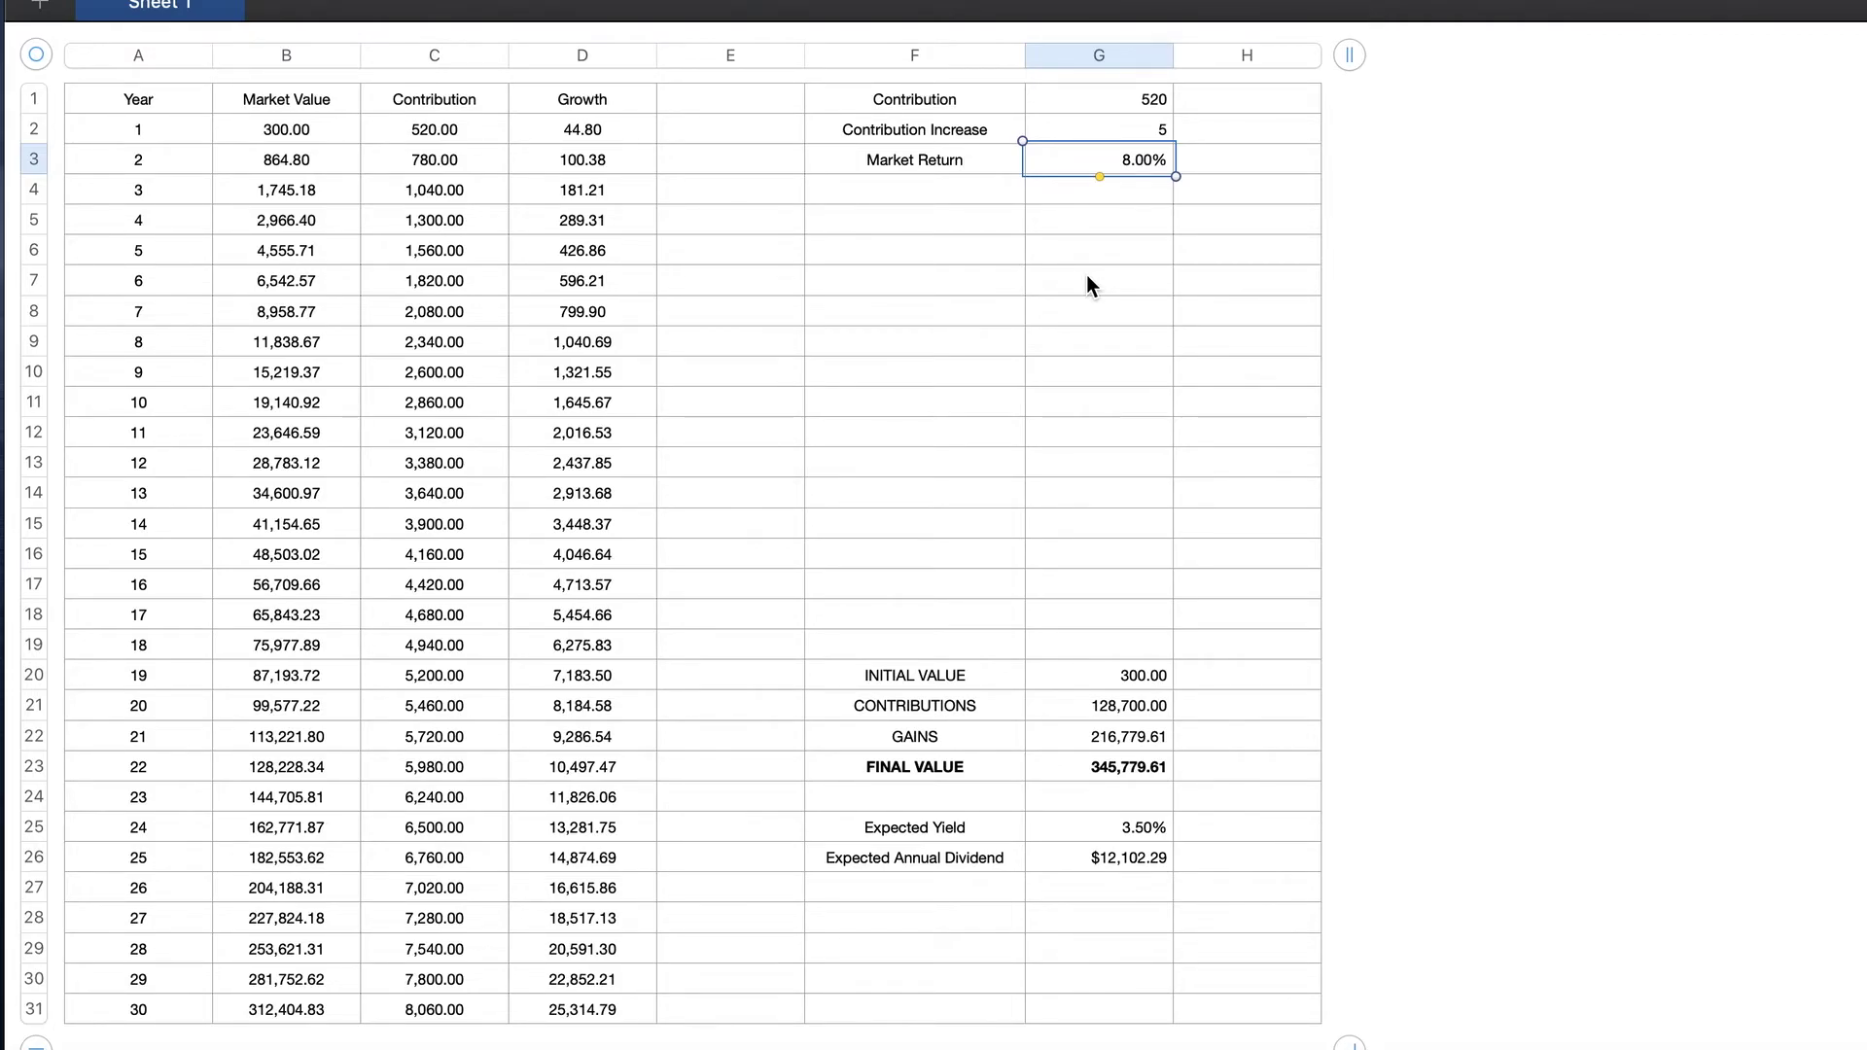
{"action": "type", "text": "7%"}
{"action": "key", "text": "Return"}
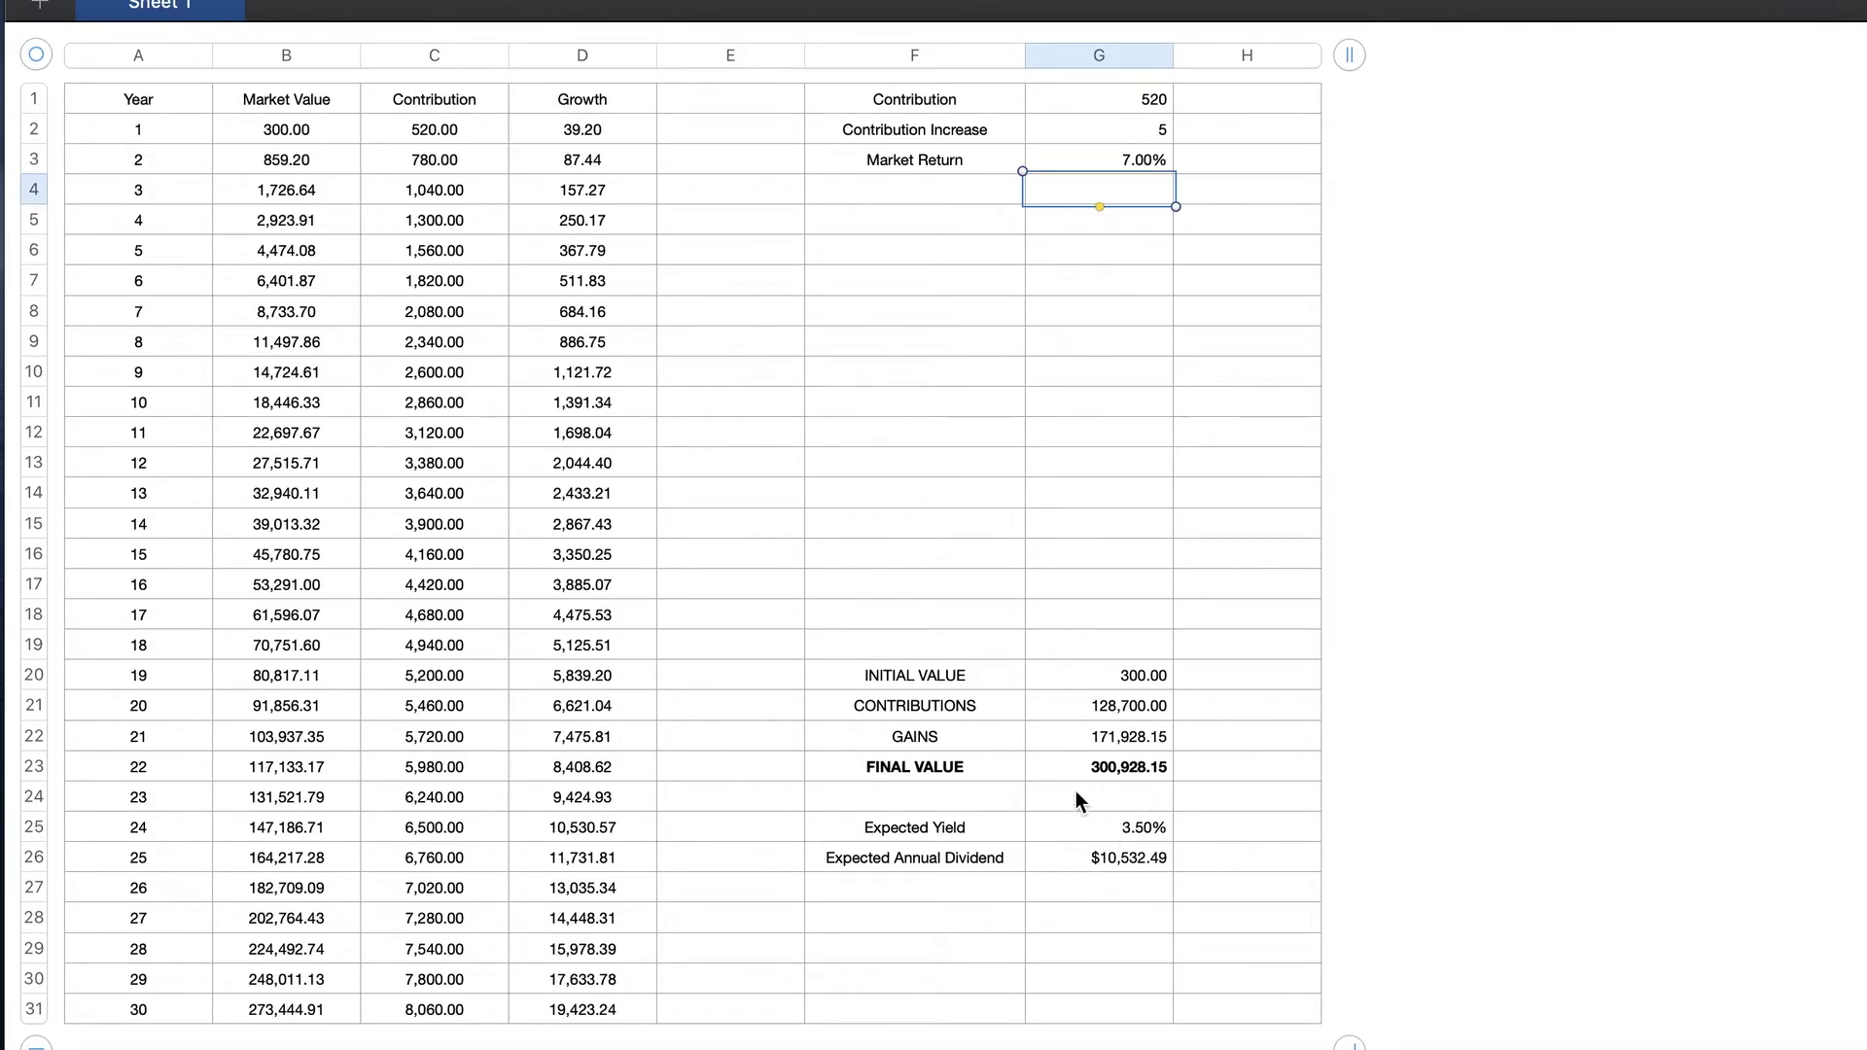
{"action": "key", "text": "Up"}
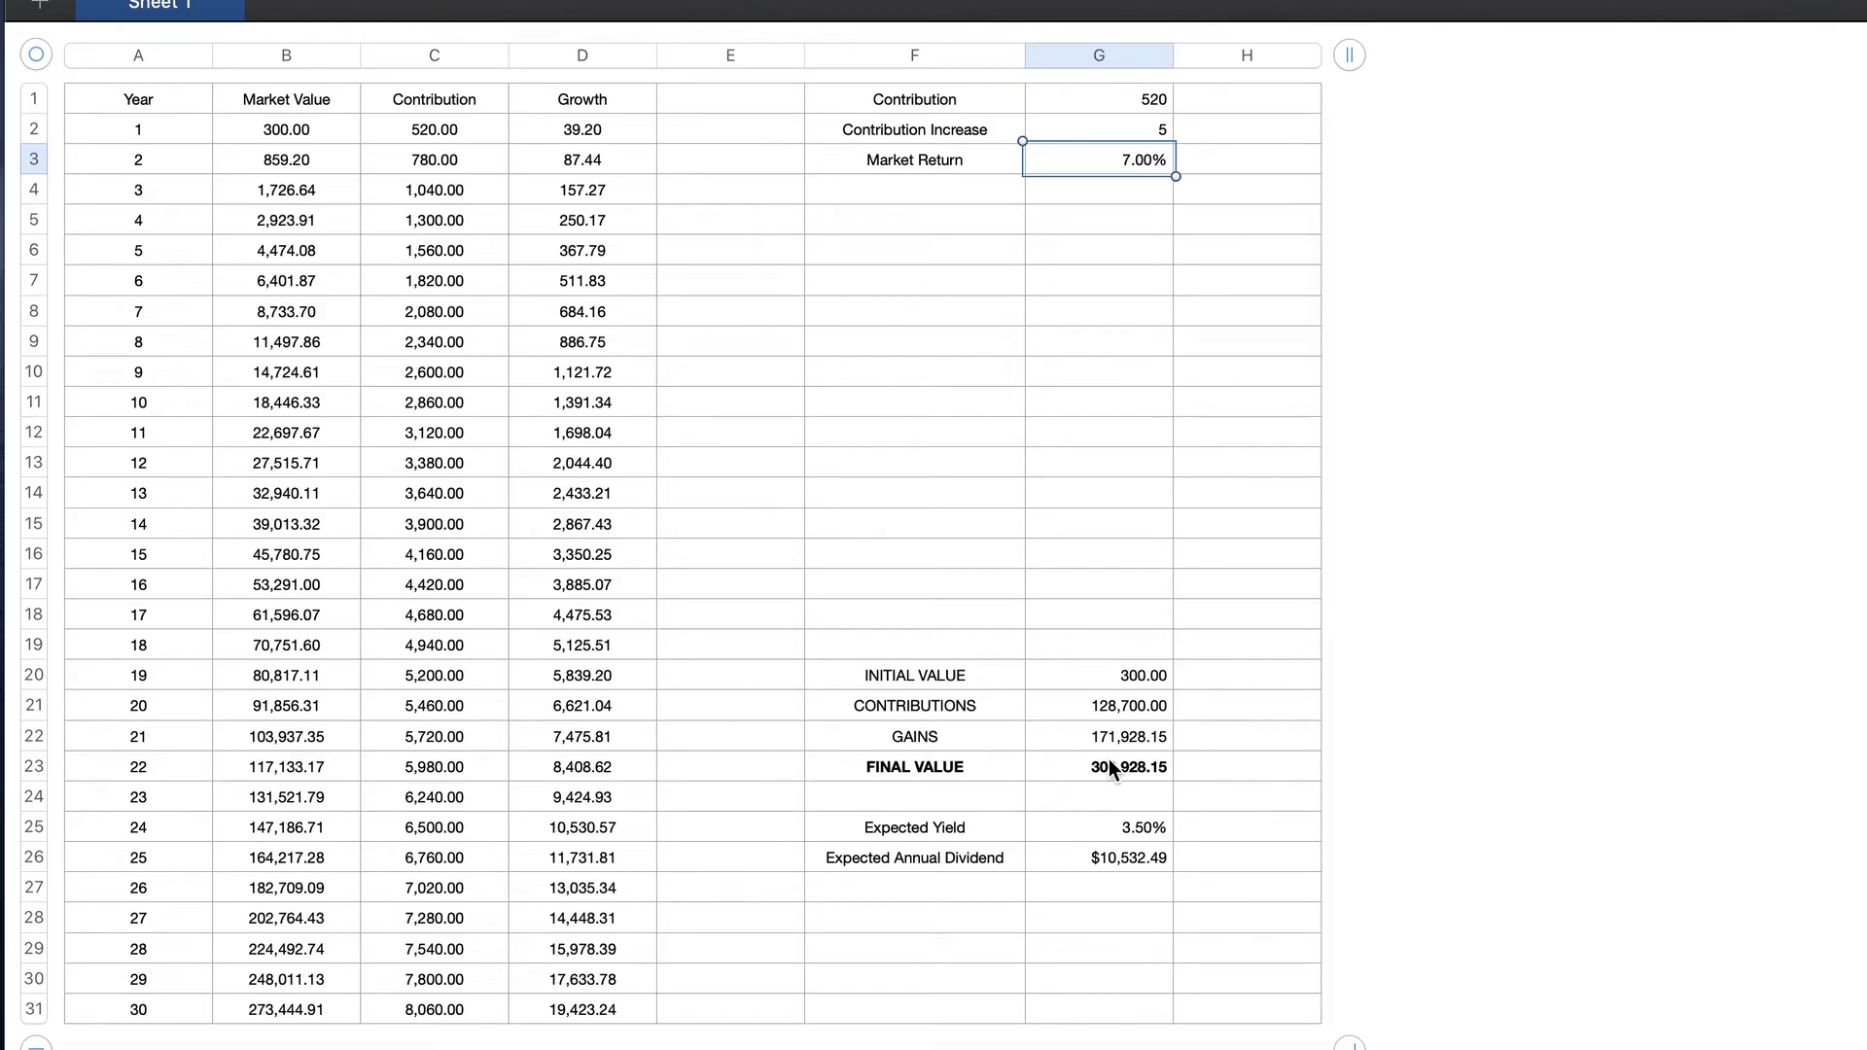
{"action": "type", "text": "9"}
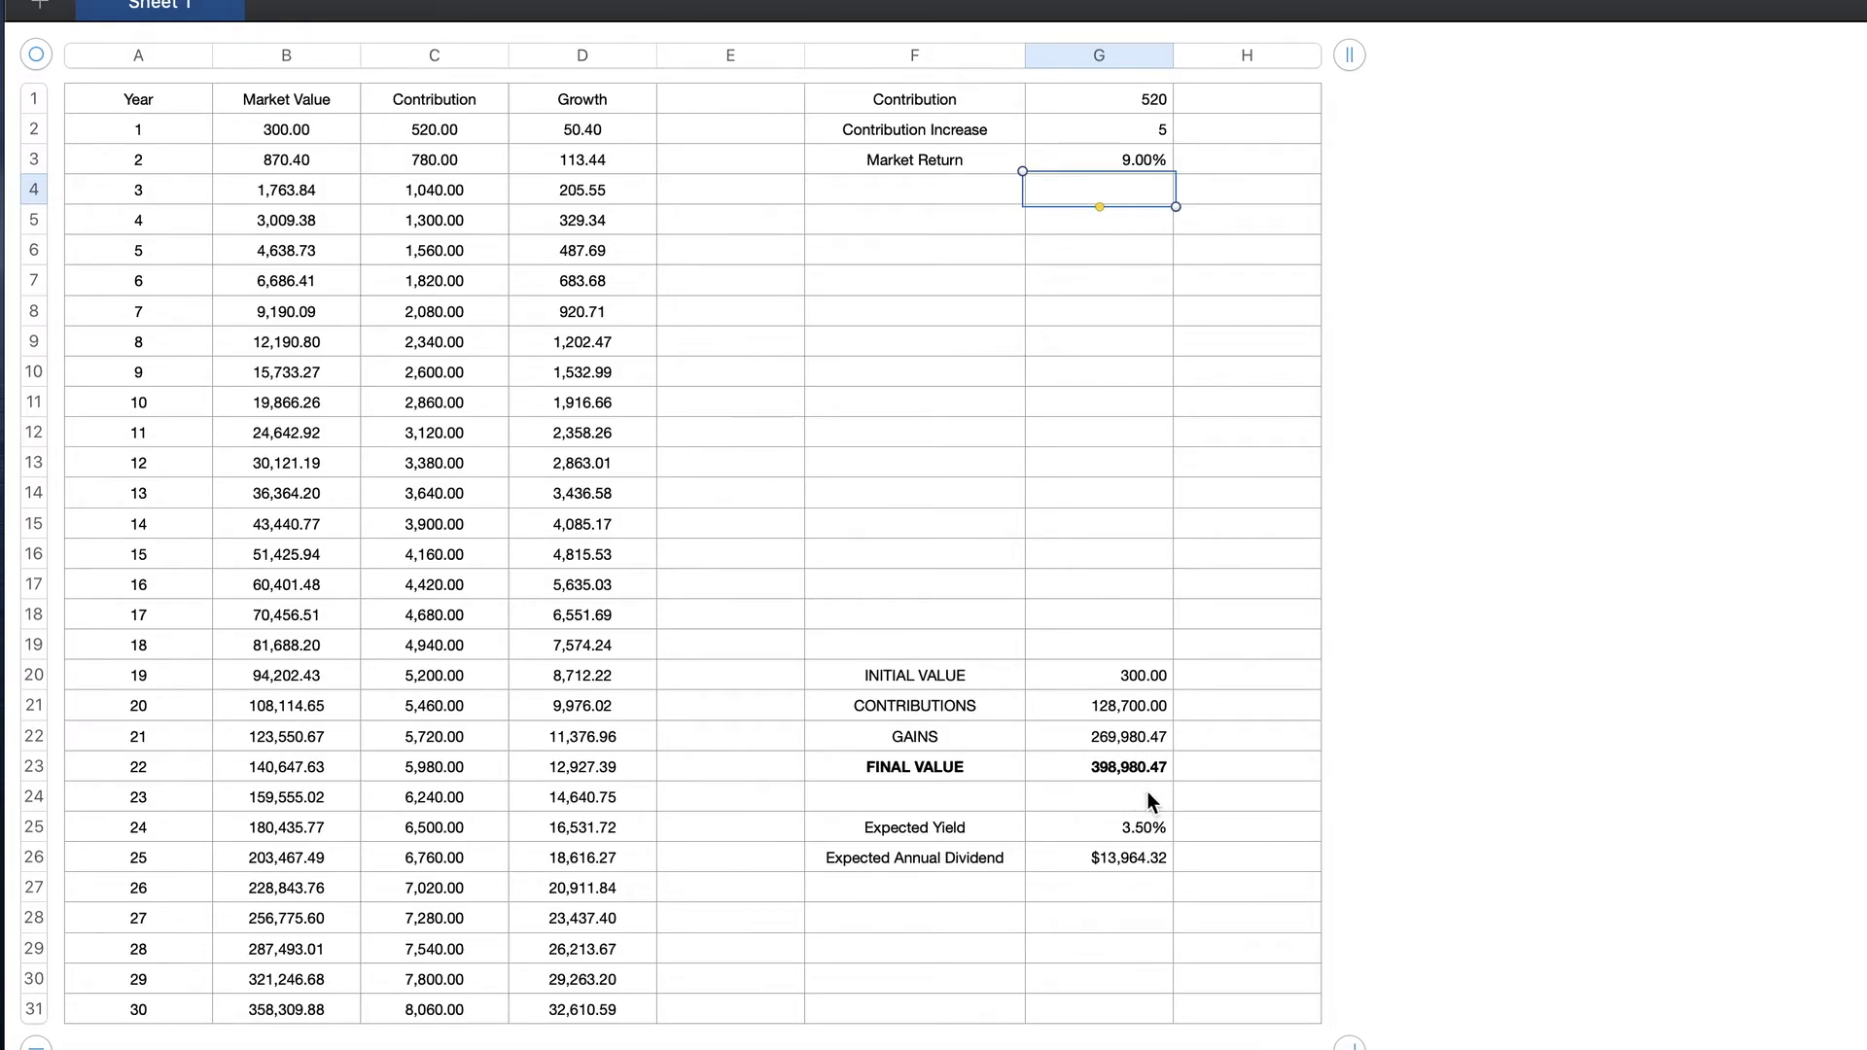
- Set the expected yield back to 1.6% and the market return back to 8%
{"action": "left_click", "coordinate": [1144, 827]}
{"action": "type", "text": "1.6"}
{"action": "left_click", "coordinate": [1123, 169]}
{"action": "type", "text": "8"}
{"action": "key", "text": "Return"}
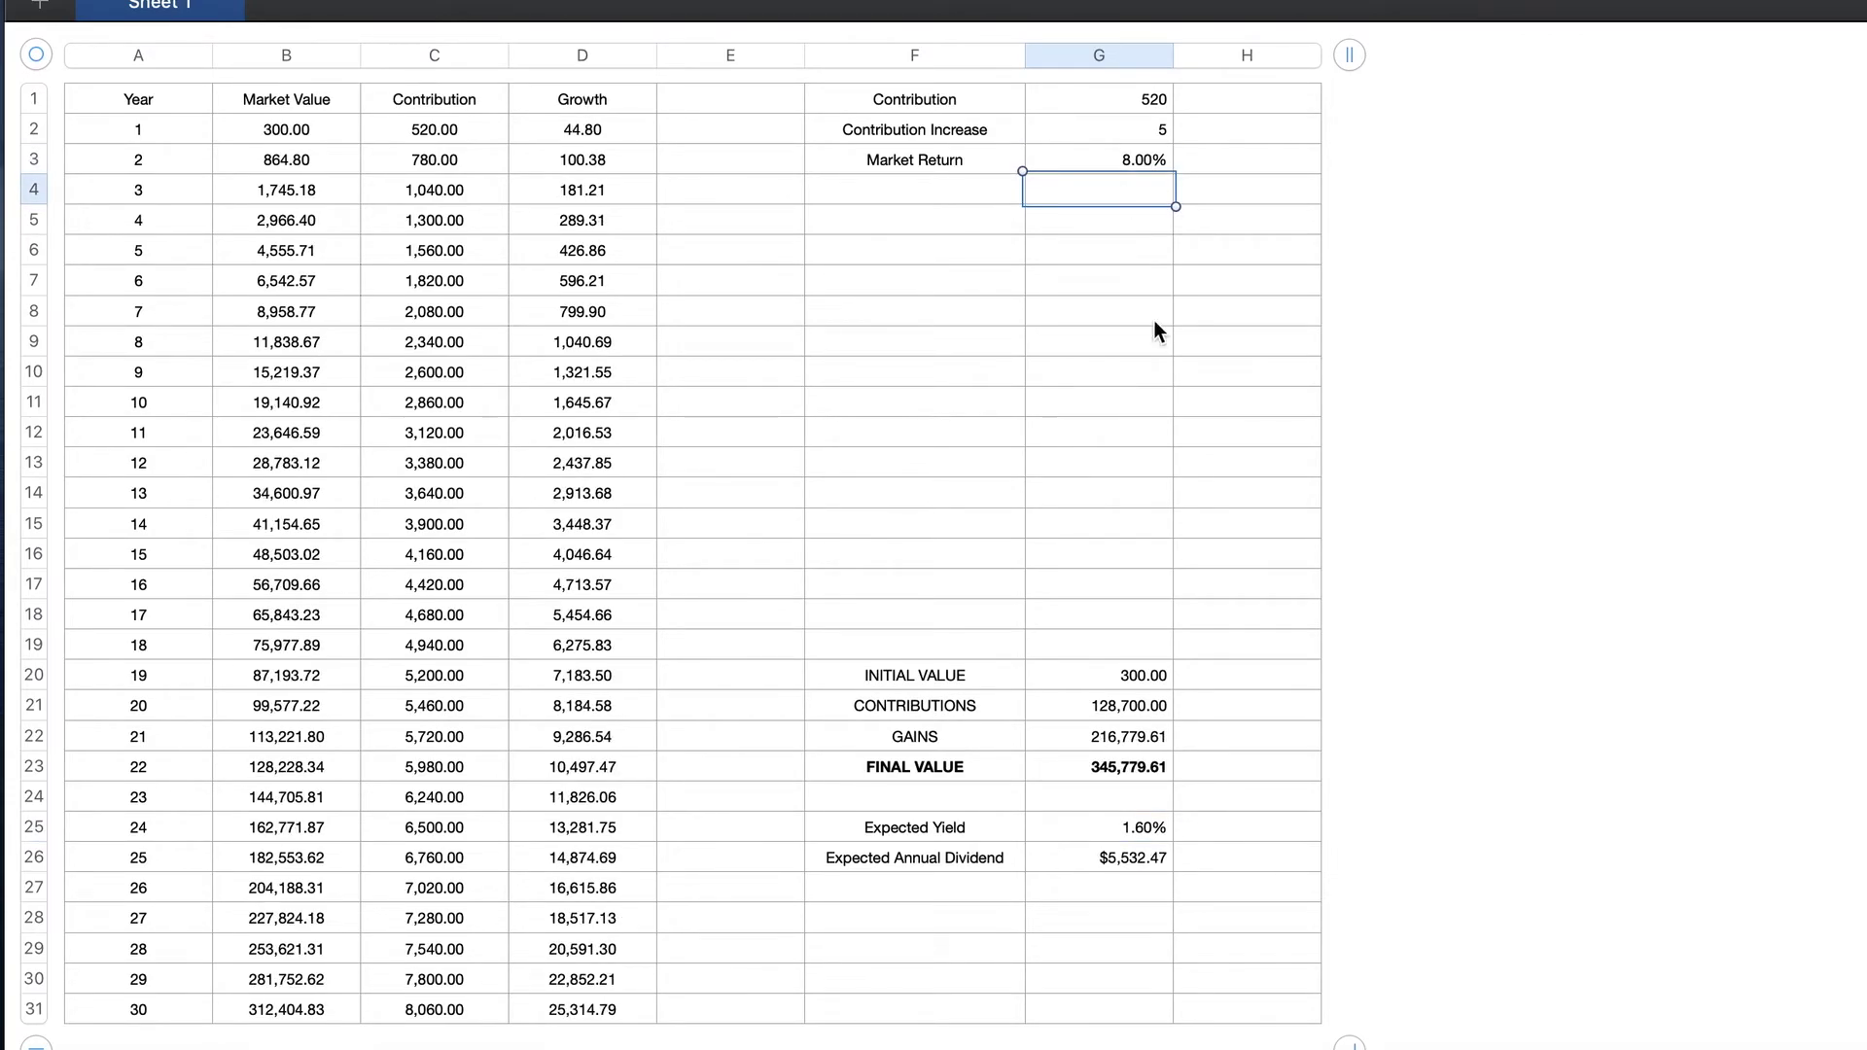
{"action": "left_click", "coordinate": [1123, 830]}
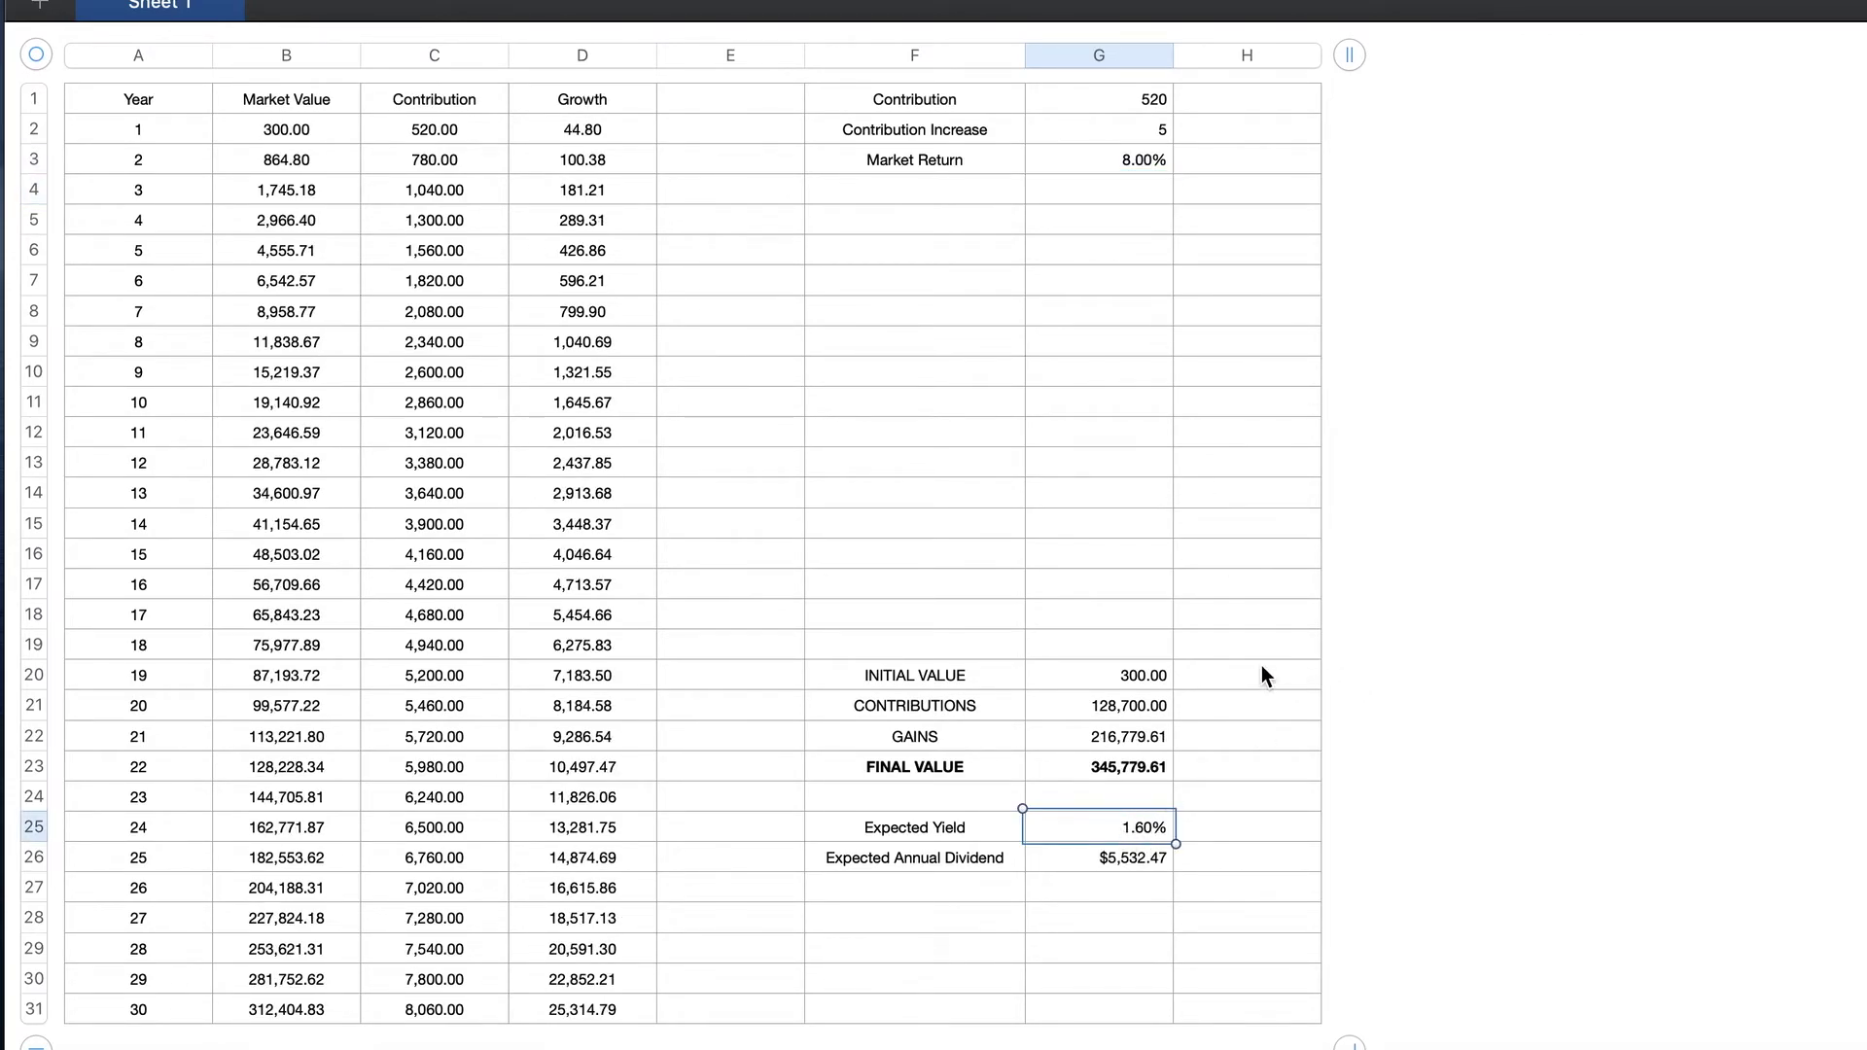
- Test the projection with a contribution increase of 10, followed by an increase of 15
{"action": "left_click", "coordinate": [1099, 133]}
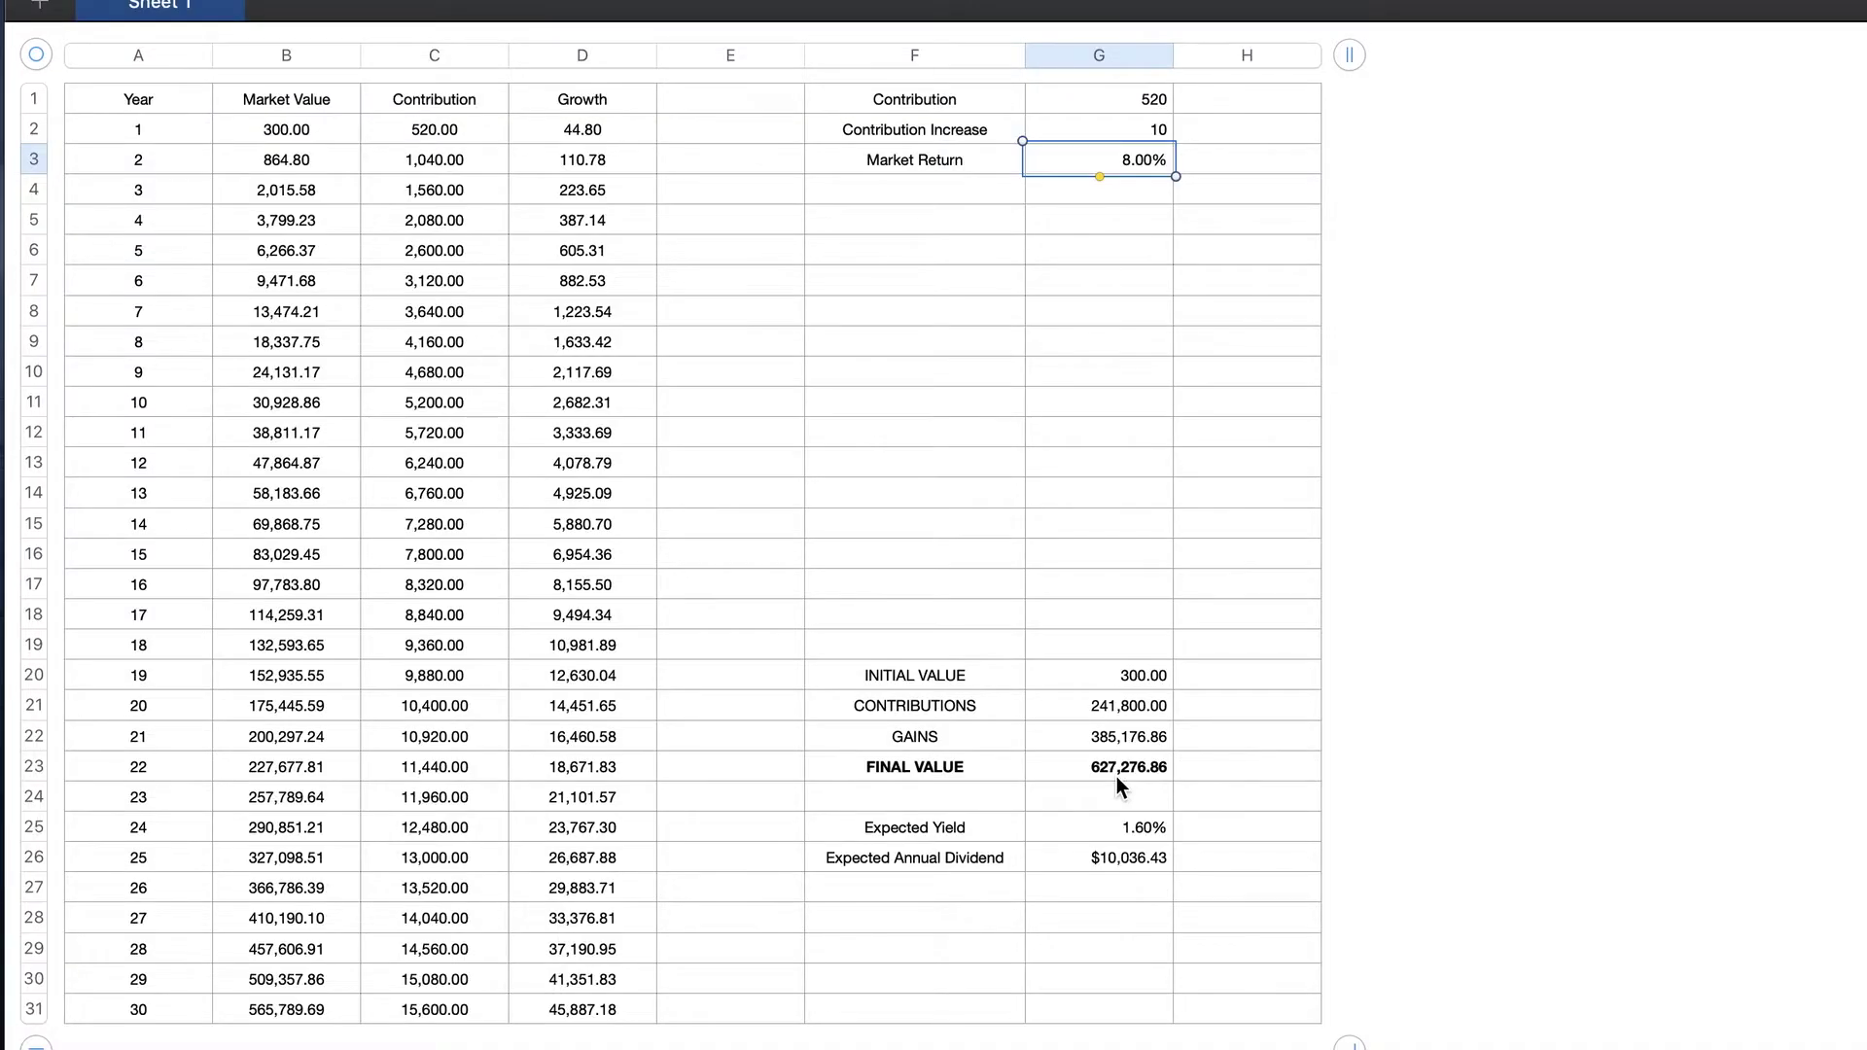
{"action": "key", "text": "Up"}
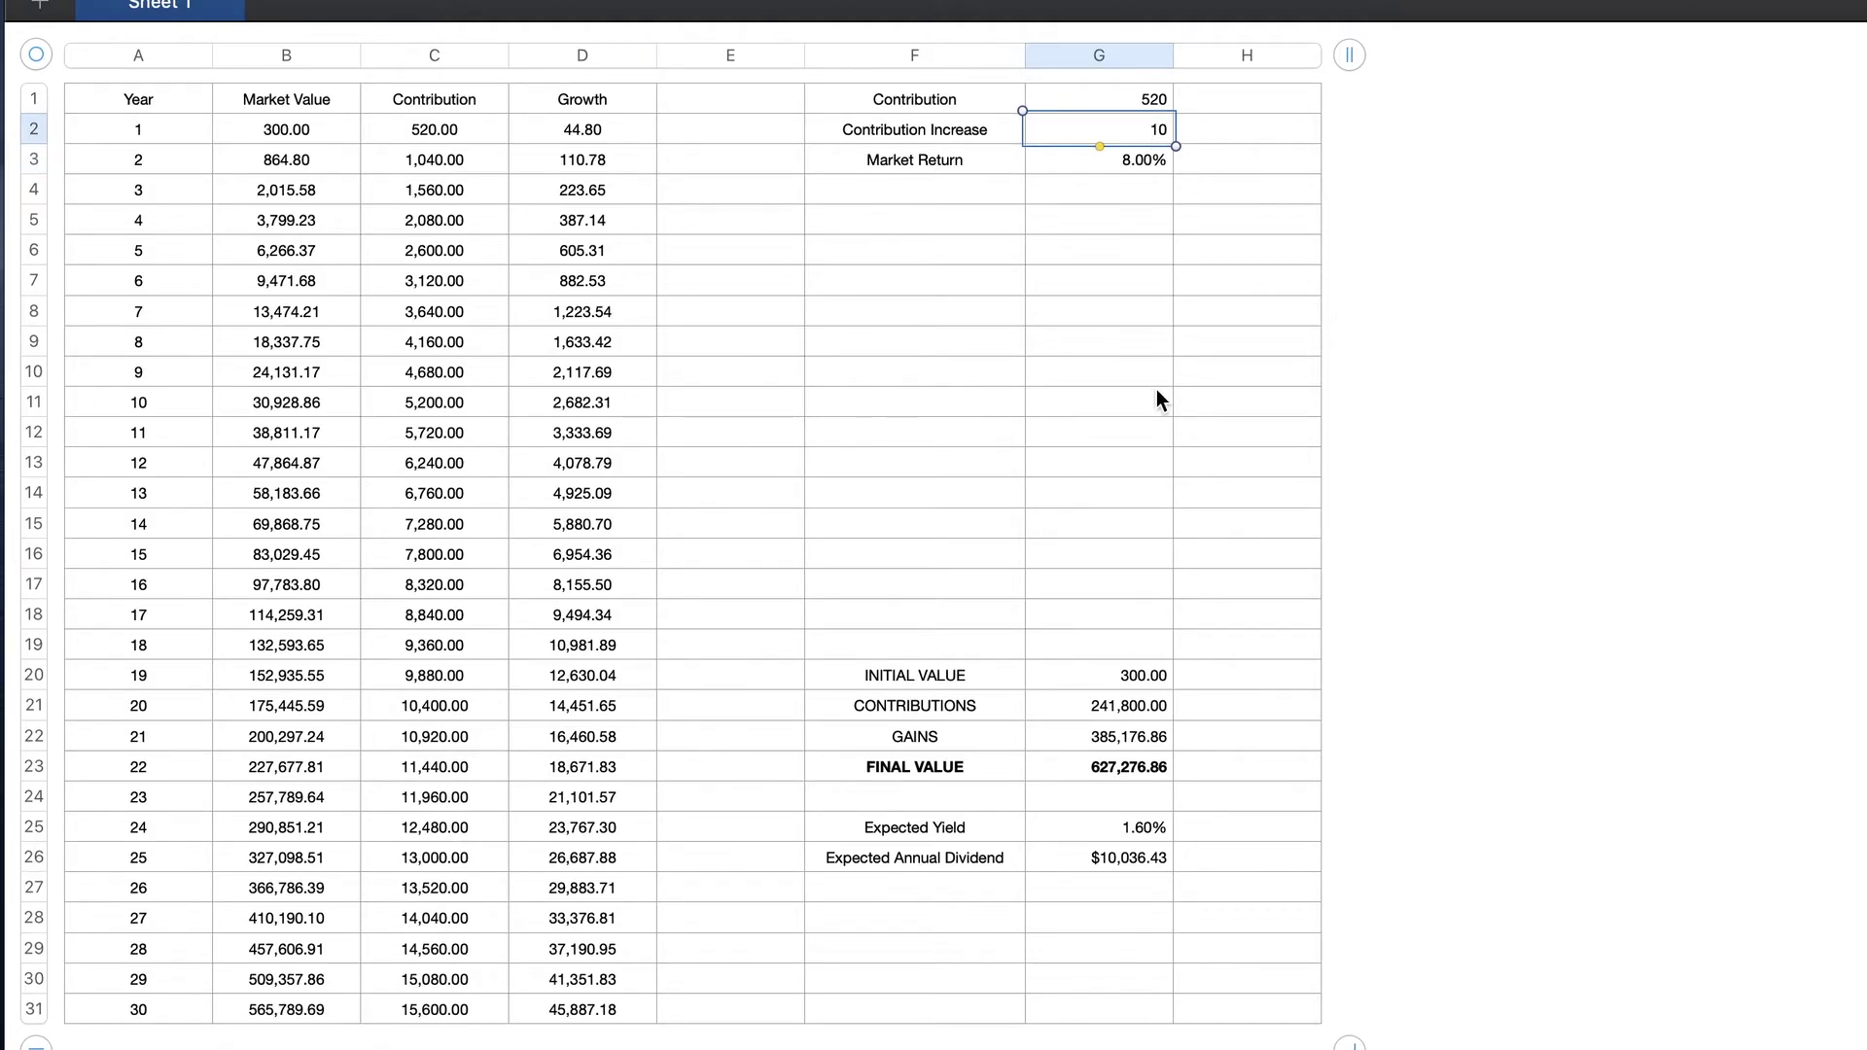
{"action": "type", "text": "15"}
{"action": "key", "text": "Return"}
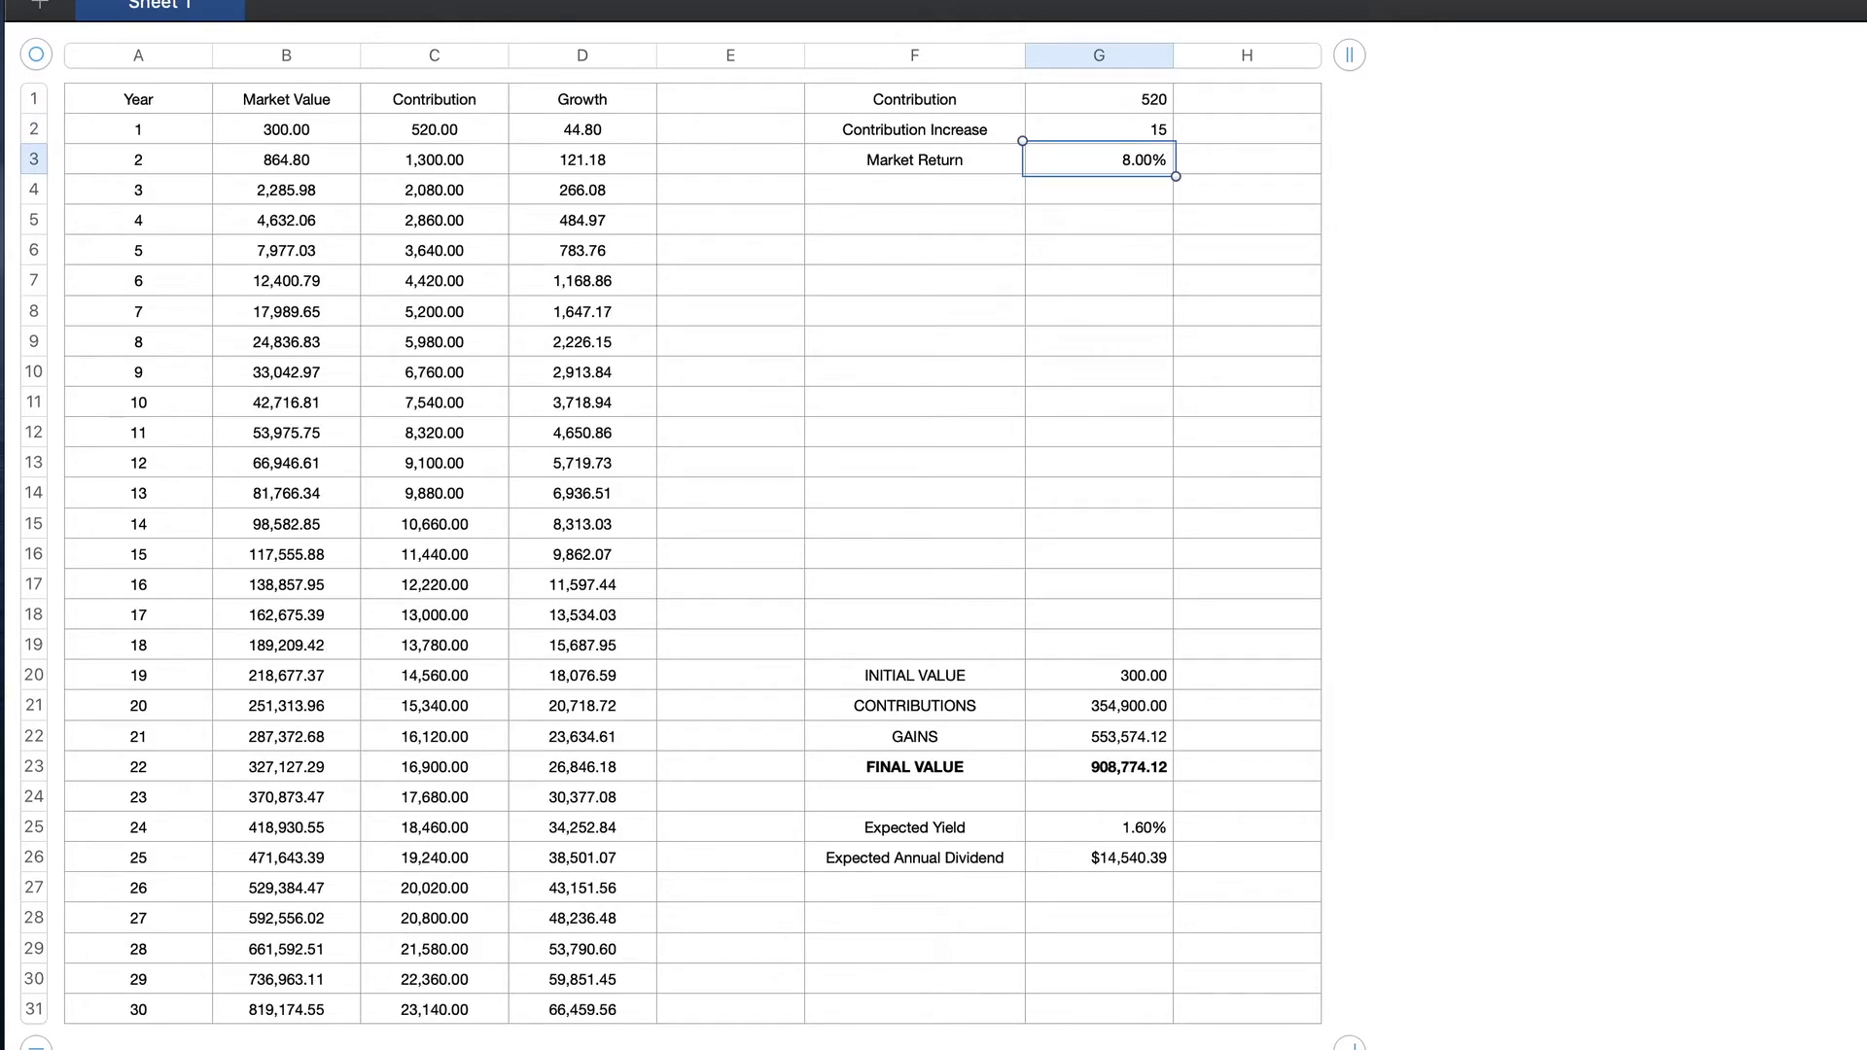
- Raise the contribution increase to 16, followed by 17
{"action": "left_click", "coordinate": [1099, 129]}
{"action": "type", "text": "16"}
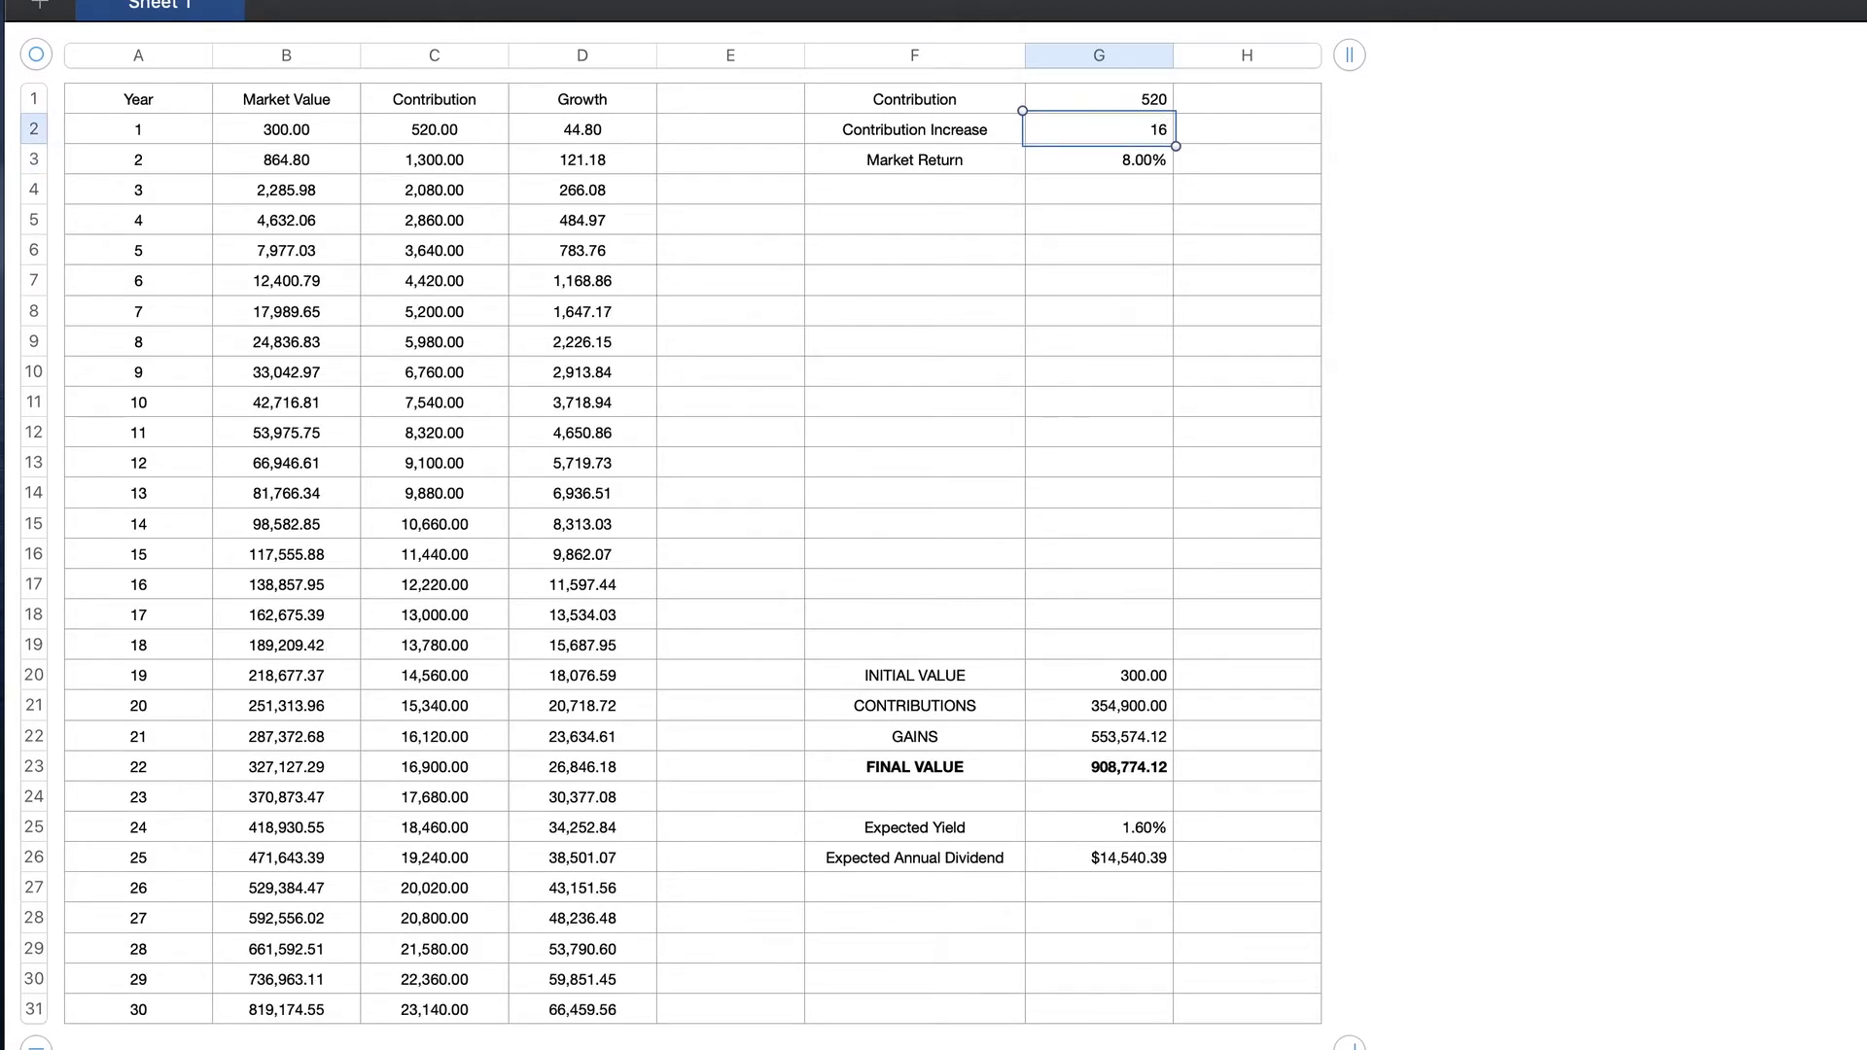
{"action": "key", "text": "Return"}
{"action": "left_click", "coordinate": [1099, 129]}
{"action": "type", "text": "17"}
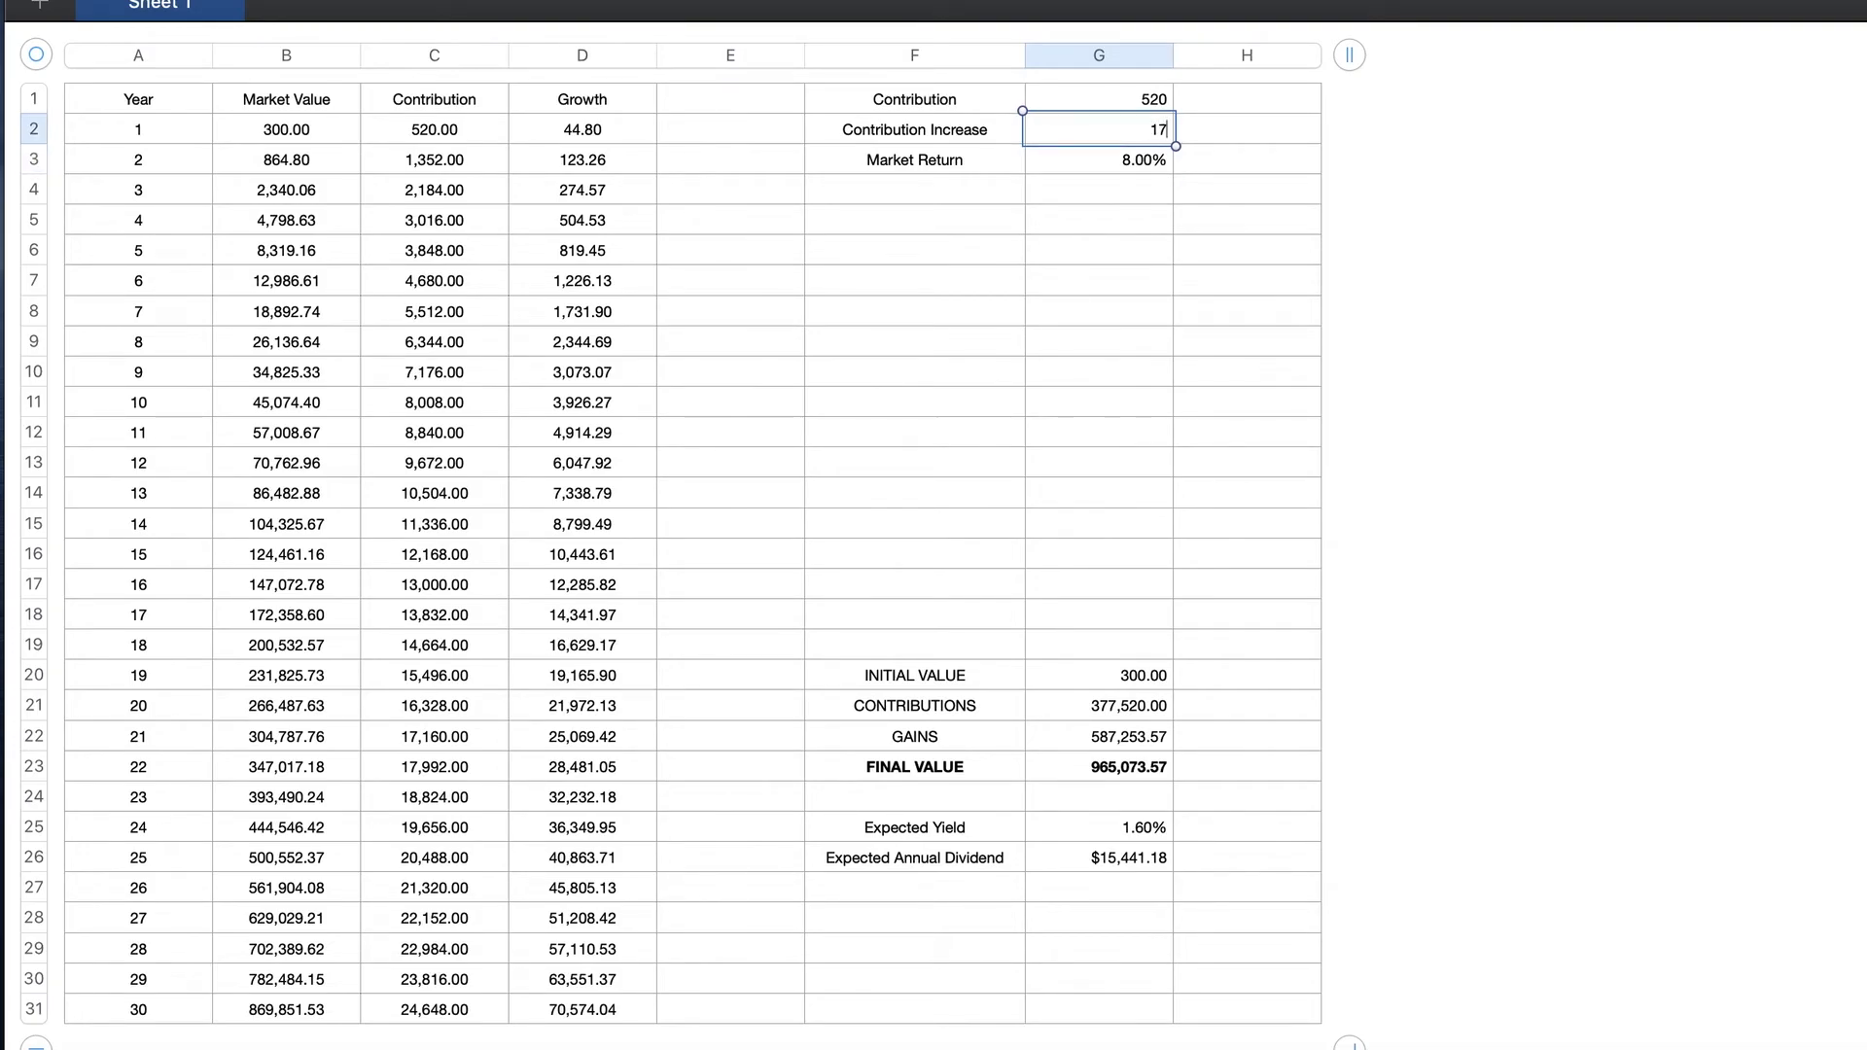
{"action": "key", "text": "Return"}
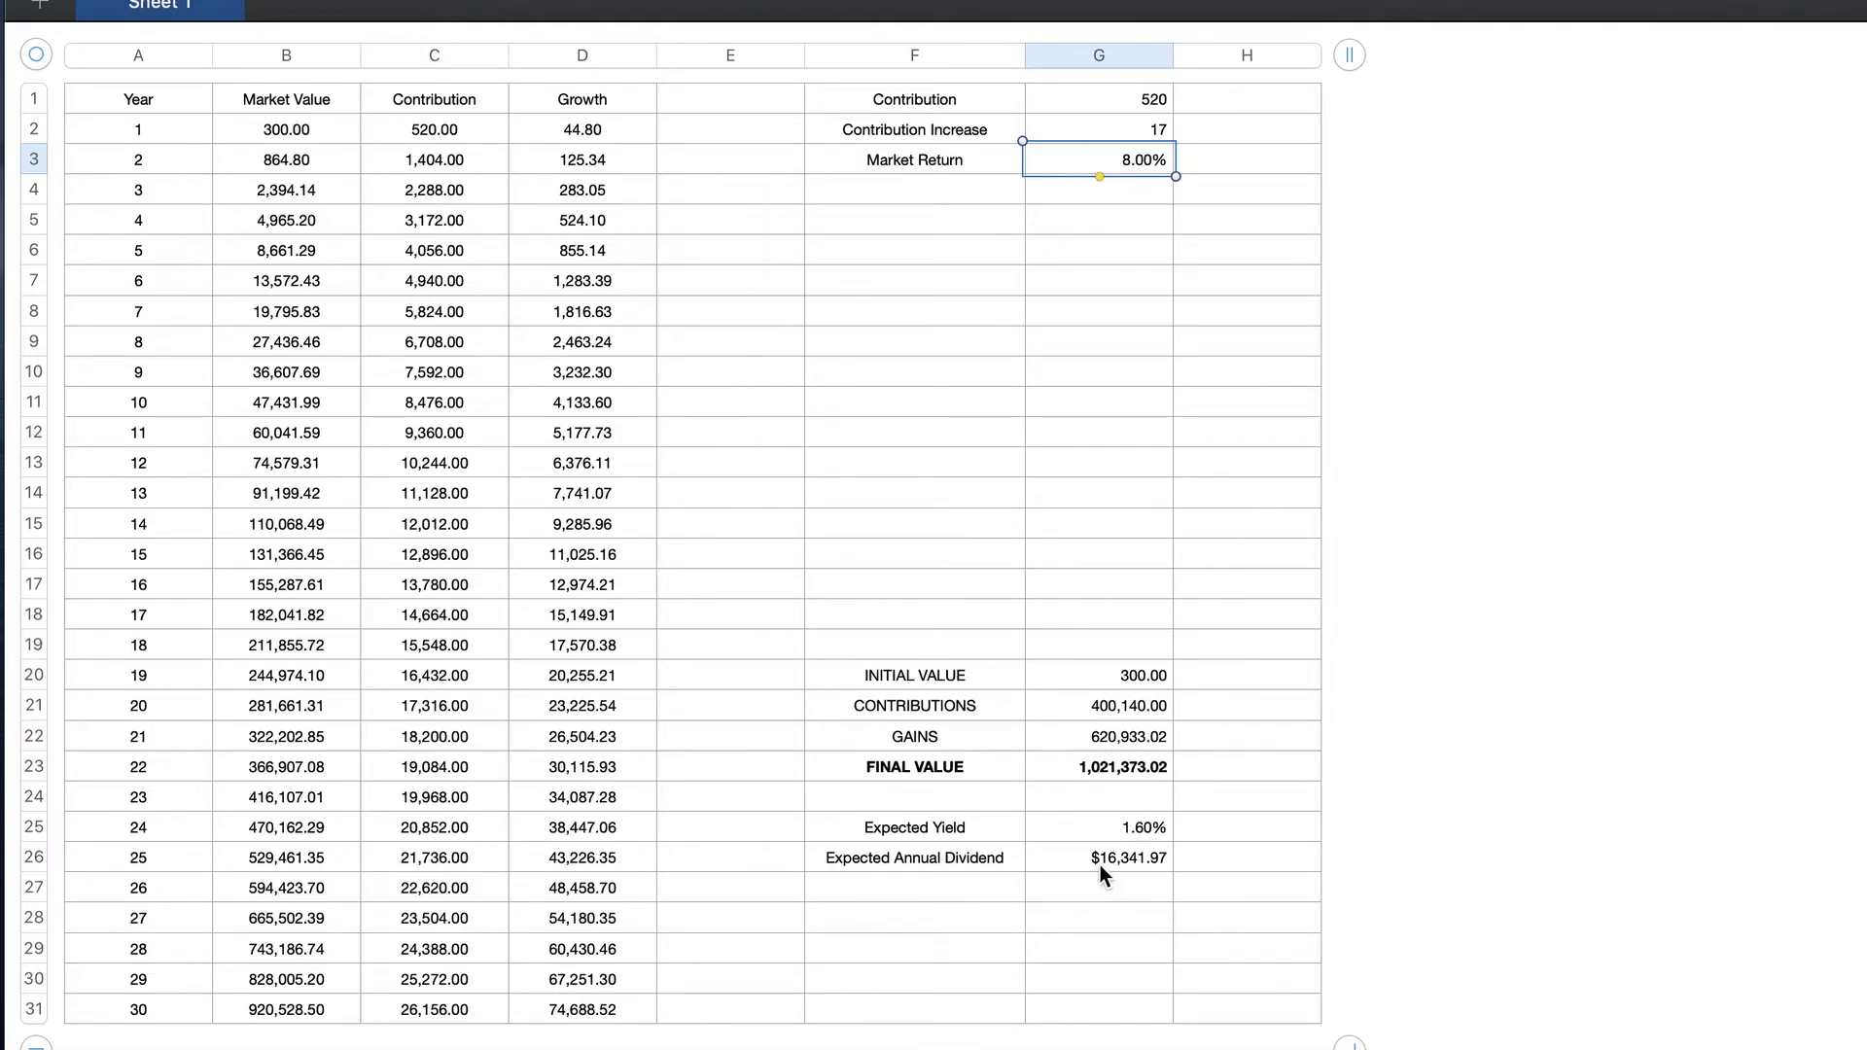
- Set the expected yield to 3.5% for the scenario with a contribution increase of 17
{"action": "left_click", "coordinate": [1124, 835]}
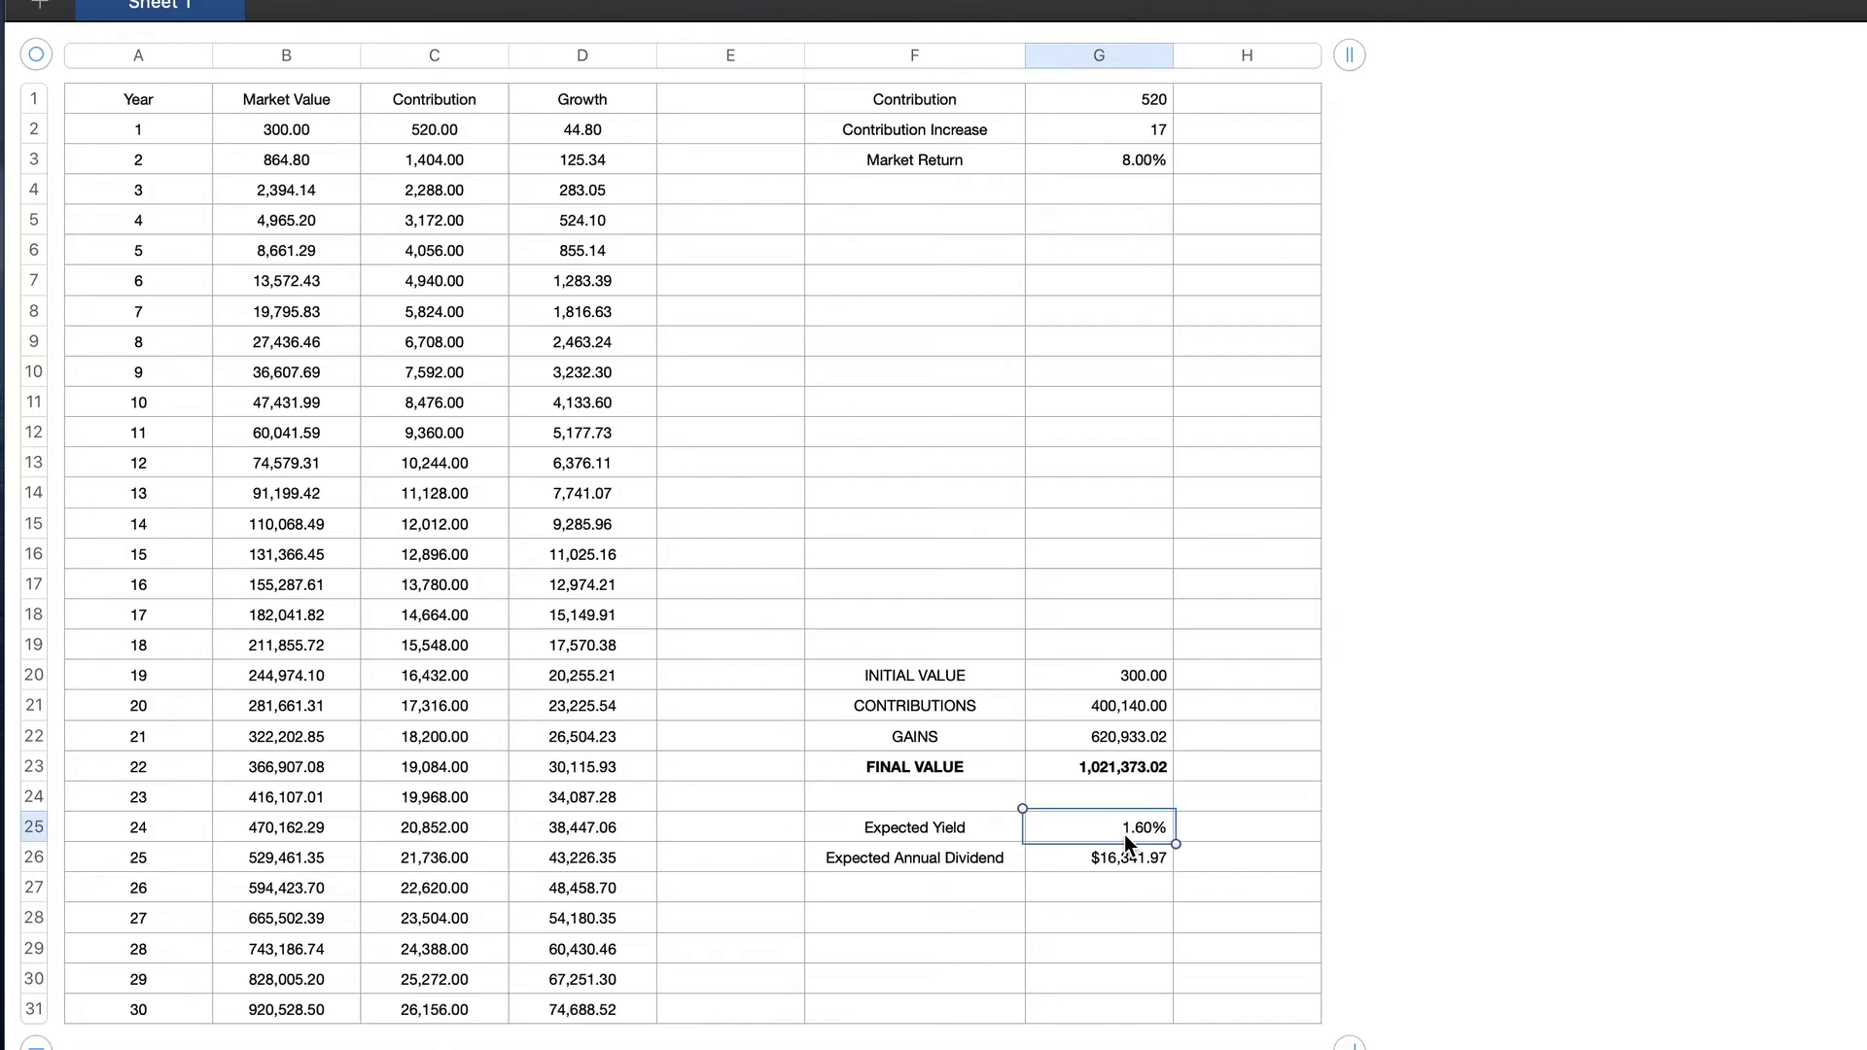
{"action": "type", "text": "3.5"}
{"action": "left_click", "coordinate": [1128, 948]}
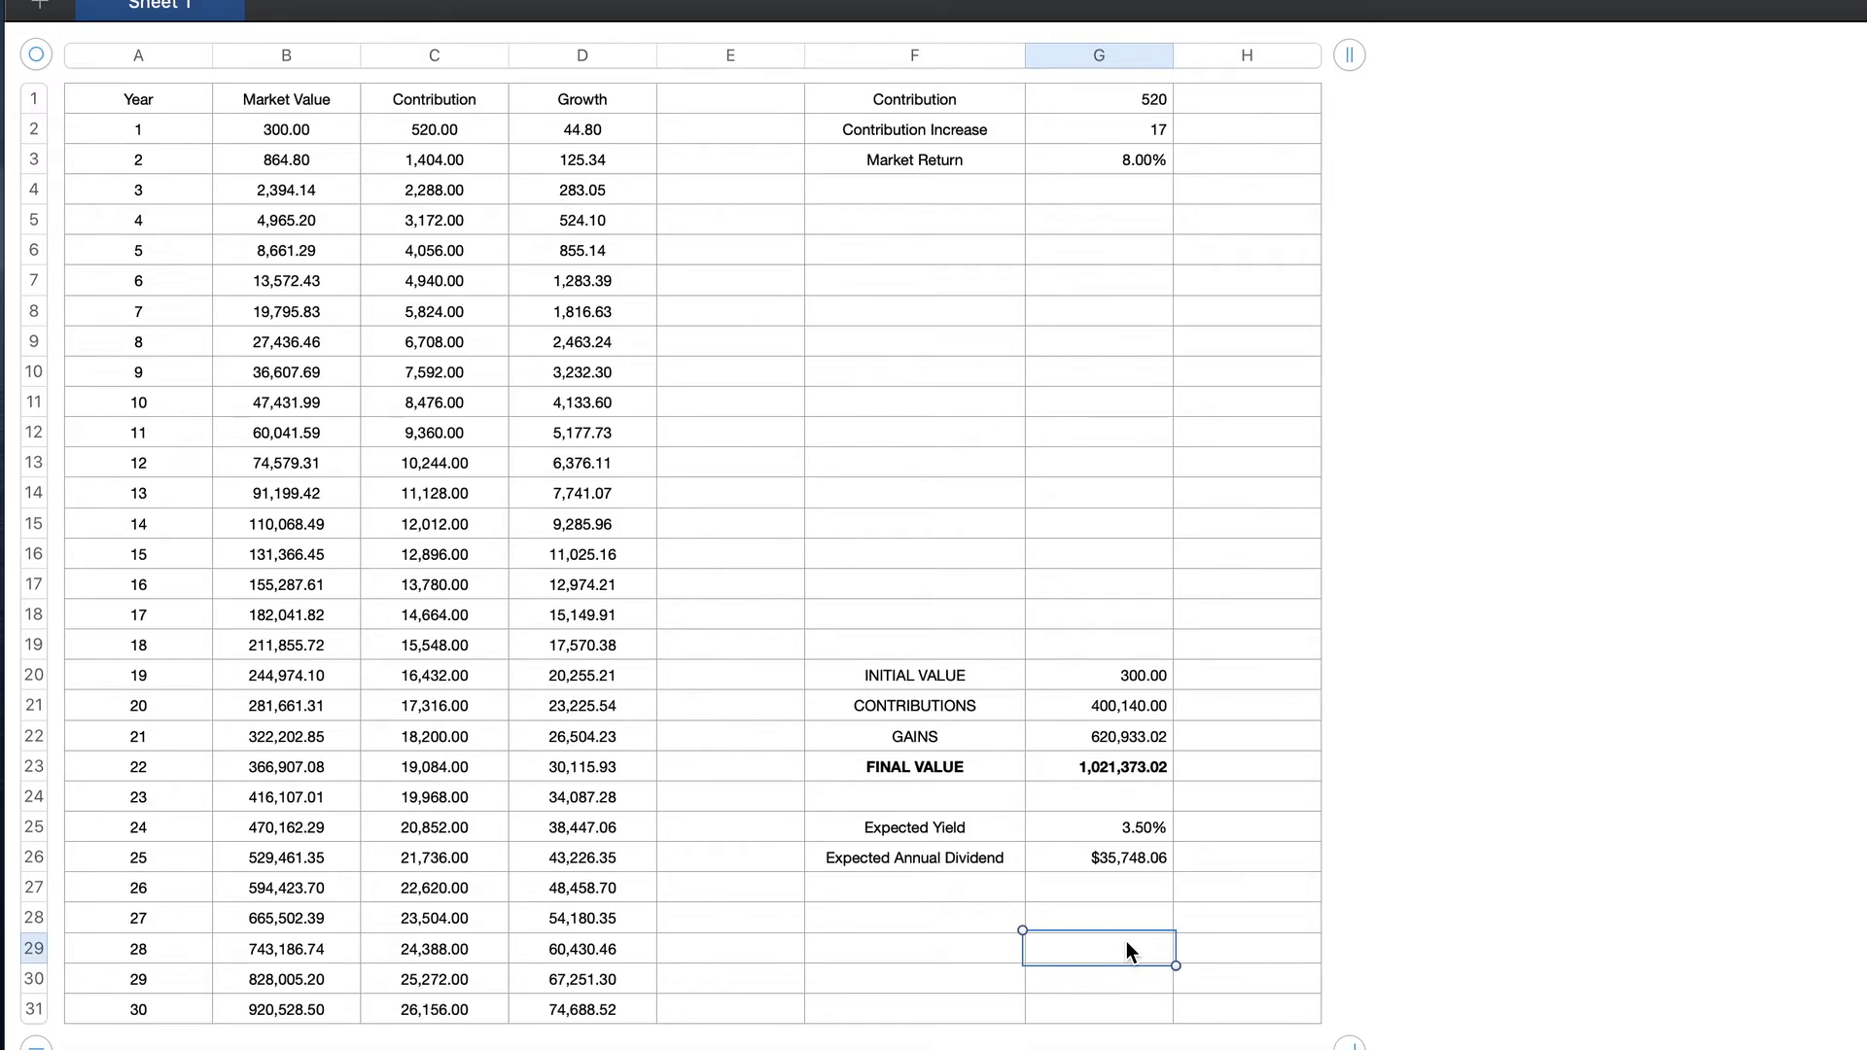
- Undo the scenario edits back to a contribution increase of 0 and an expected yield of 1.60%
{"action": "key", "text": "super+z"}
{"action": "key", "text": "super+z"}
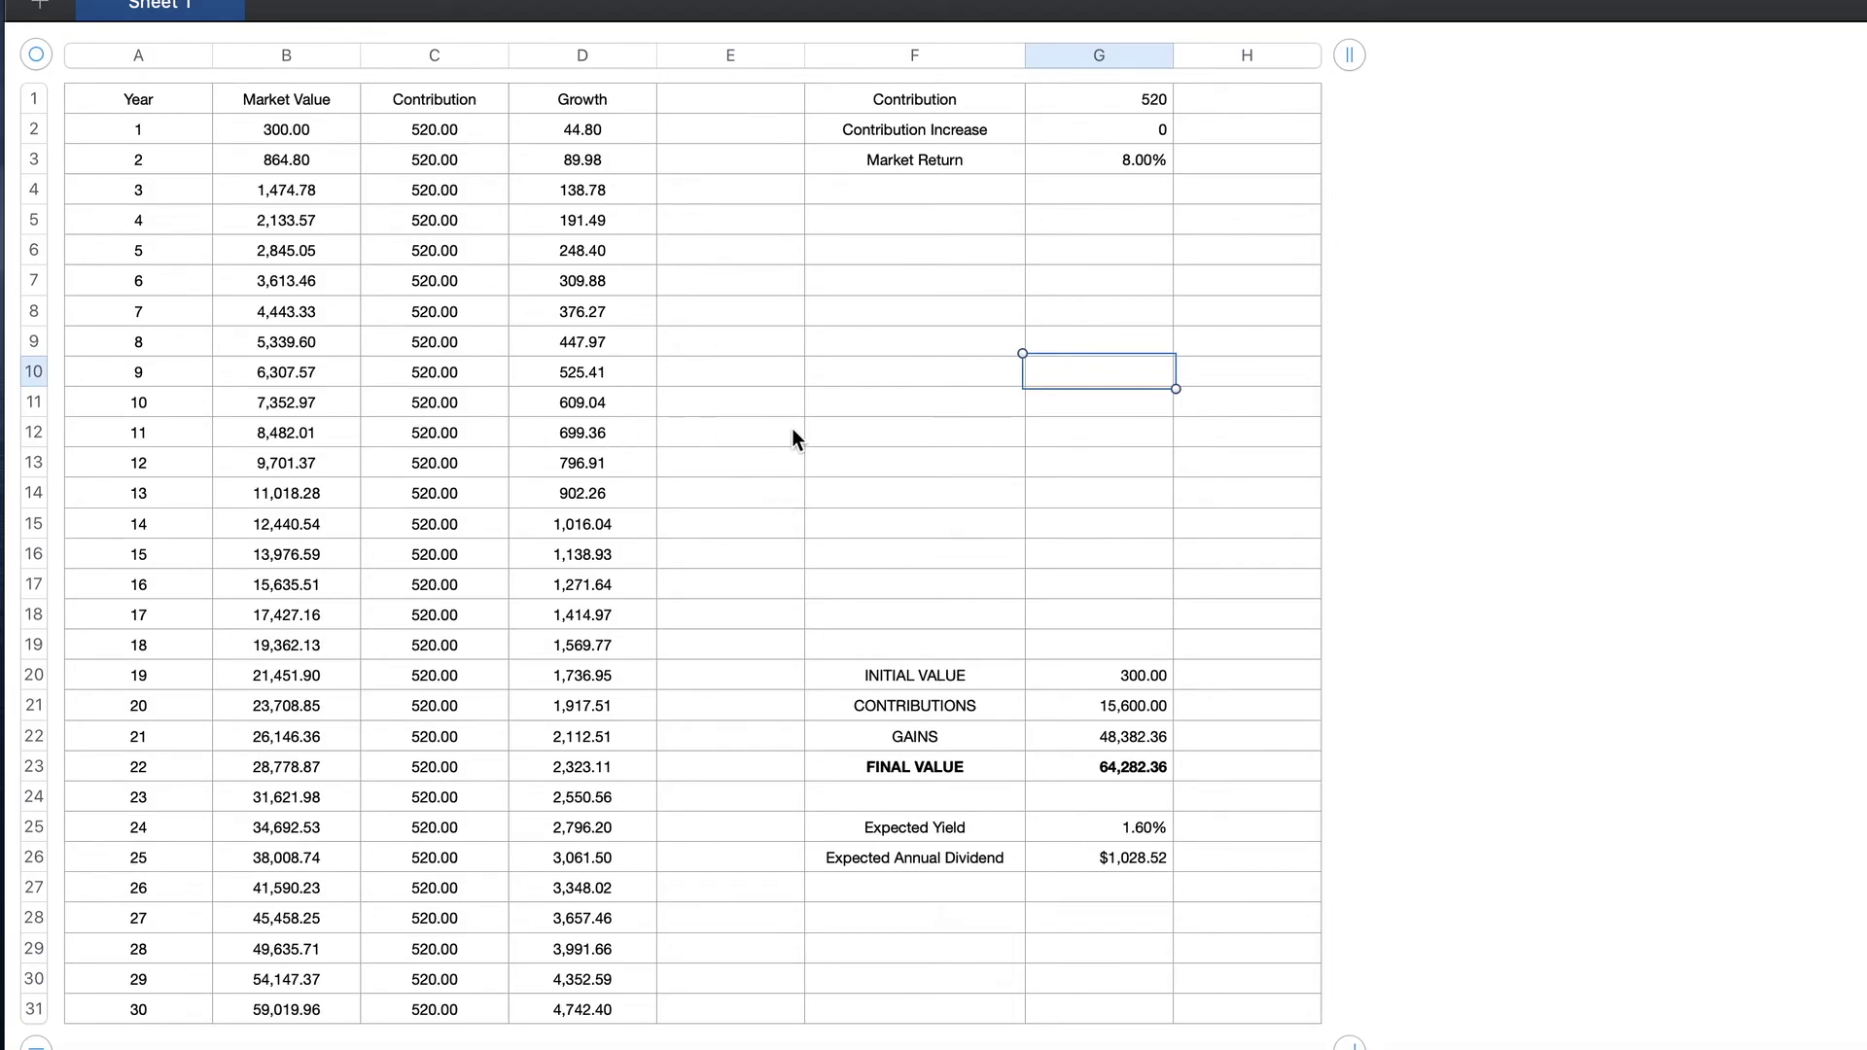
- Set the contribution to 0 and the year 1 market value to 10000
{"action": "left_click", "coordinate": [1112, 115]}
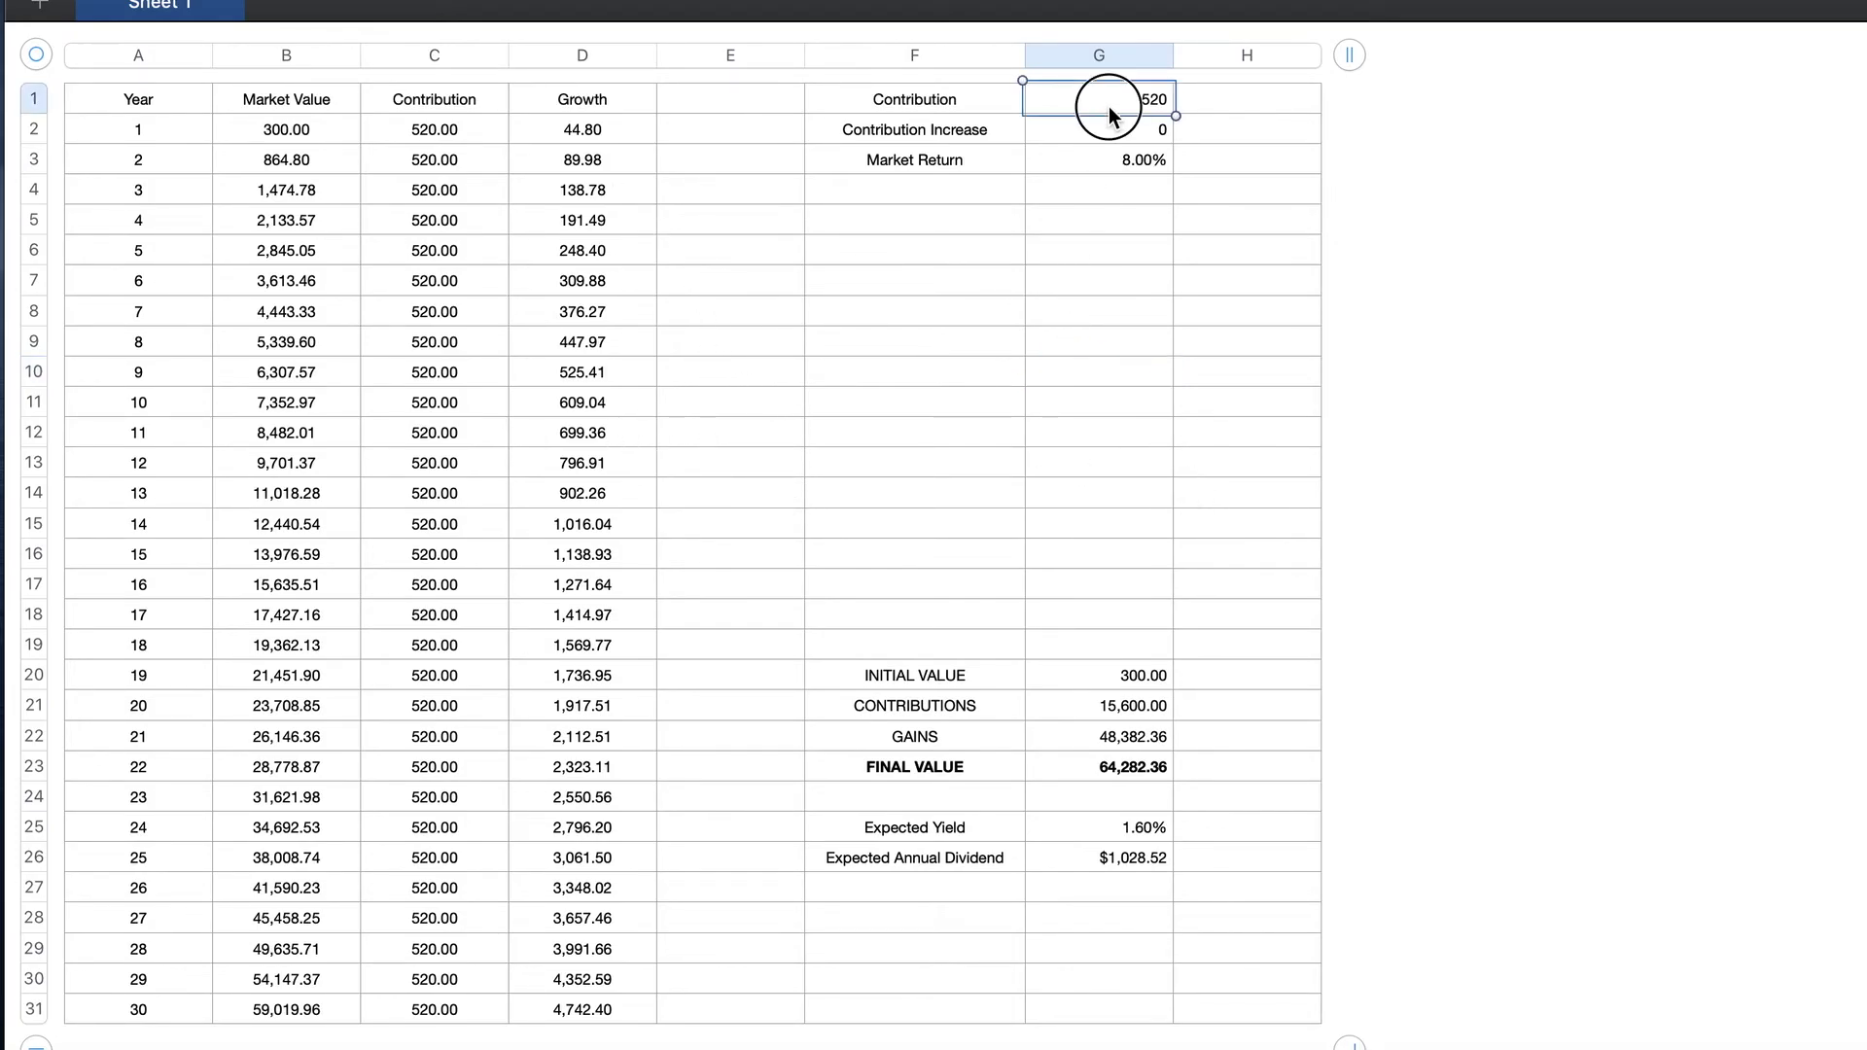
{"action": "type", "text": "0"}
{"action": "key", "text": "Return"}
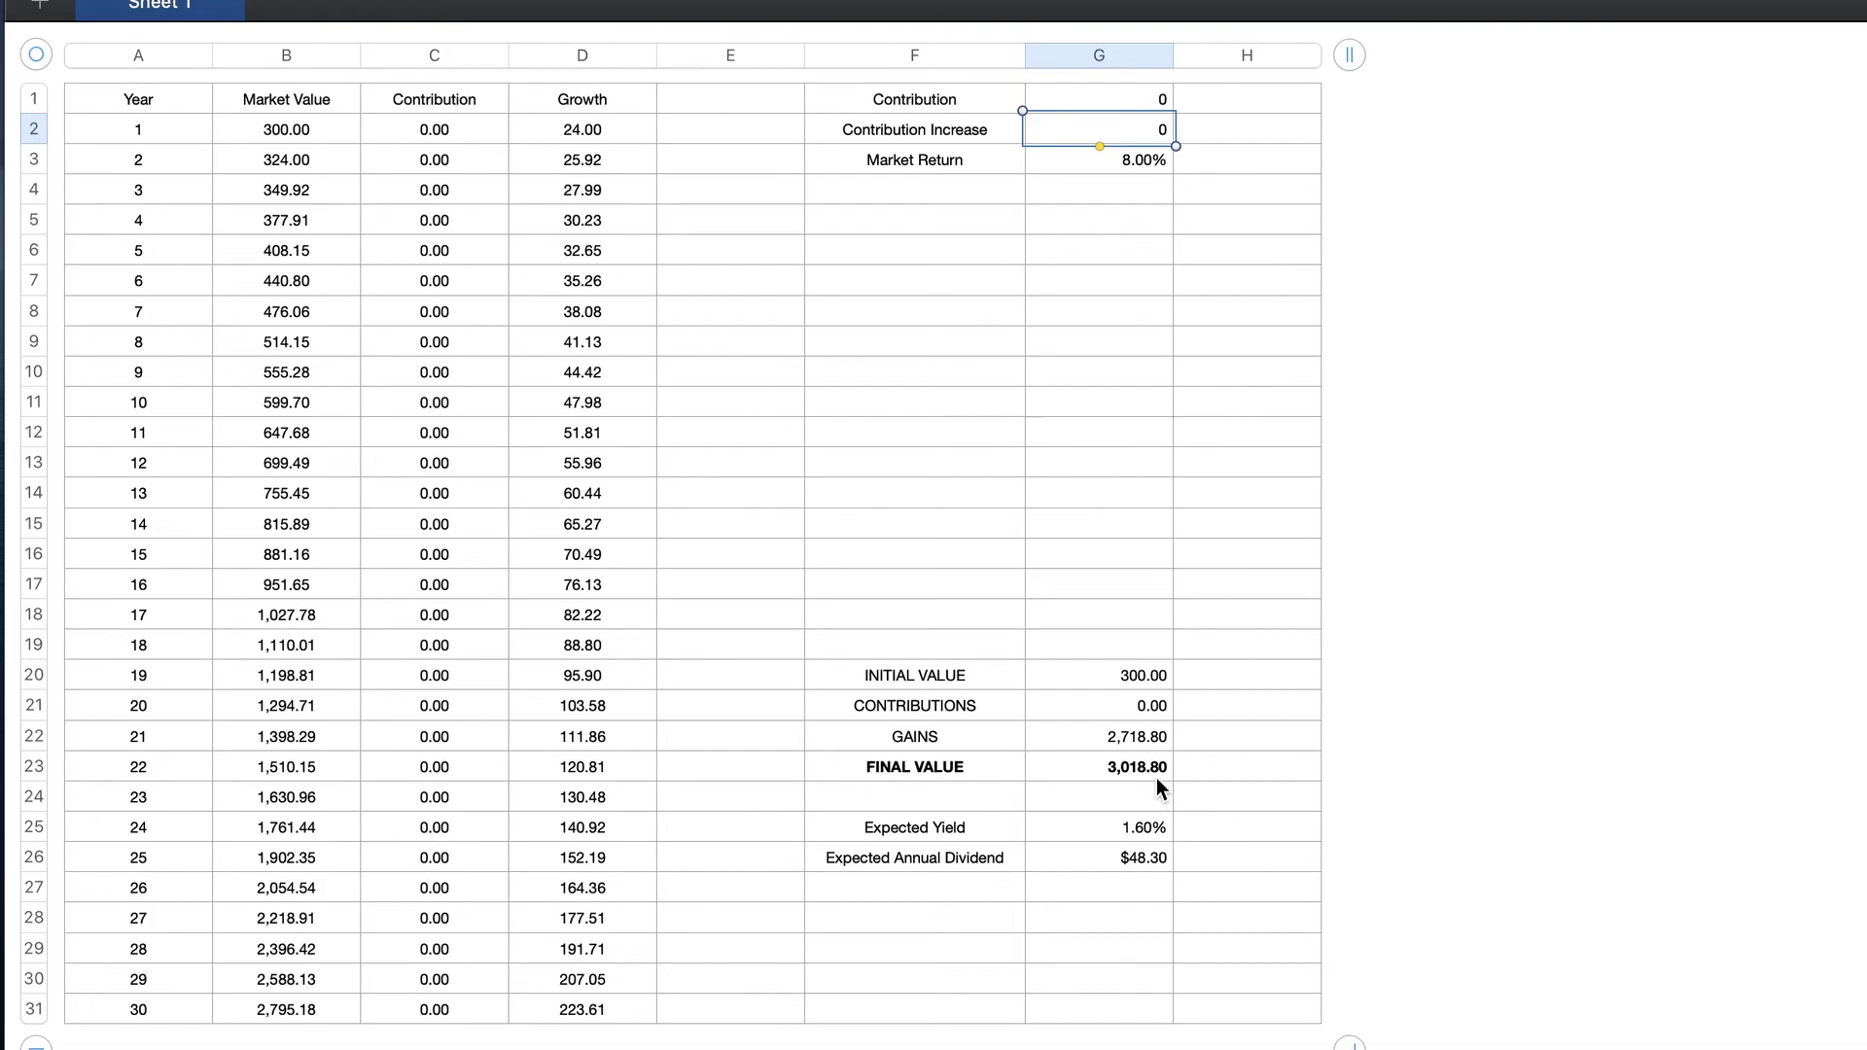
{"action": "left_click", "coordinate": [299, 130]}
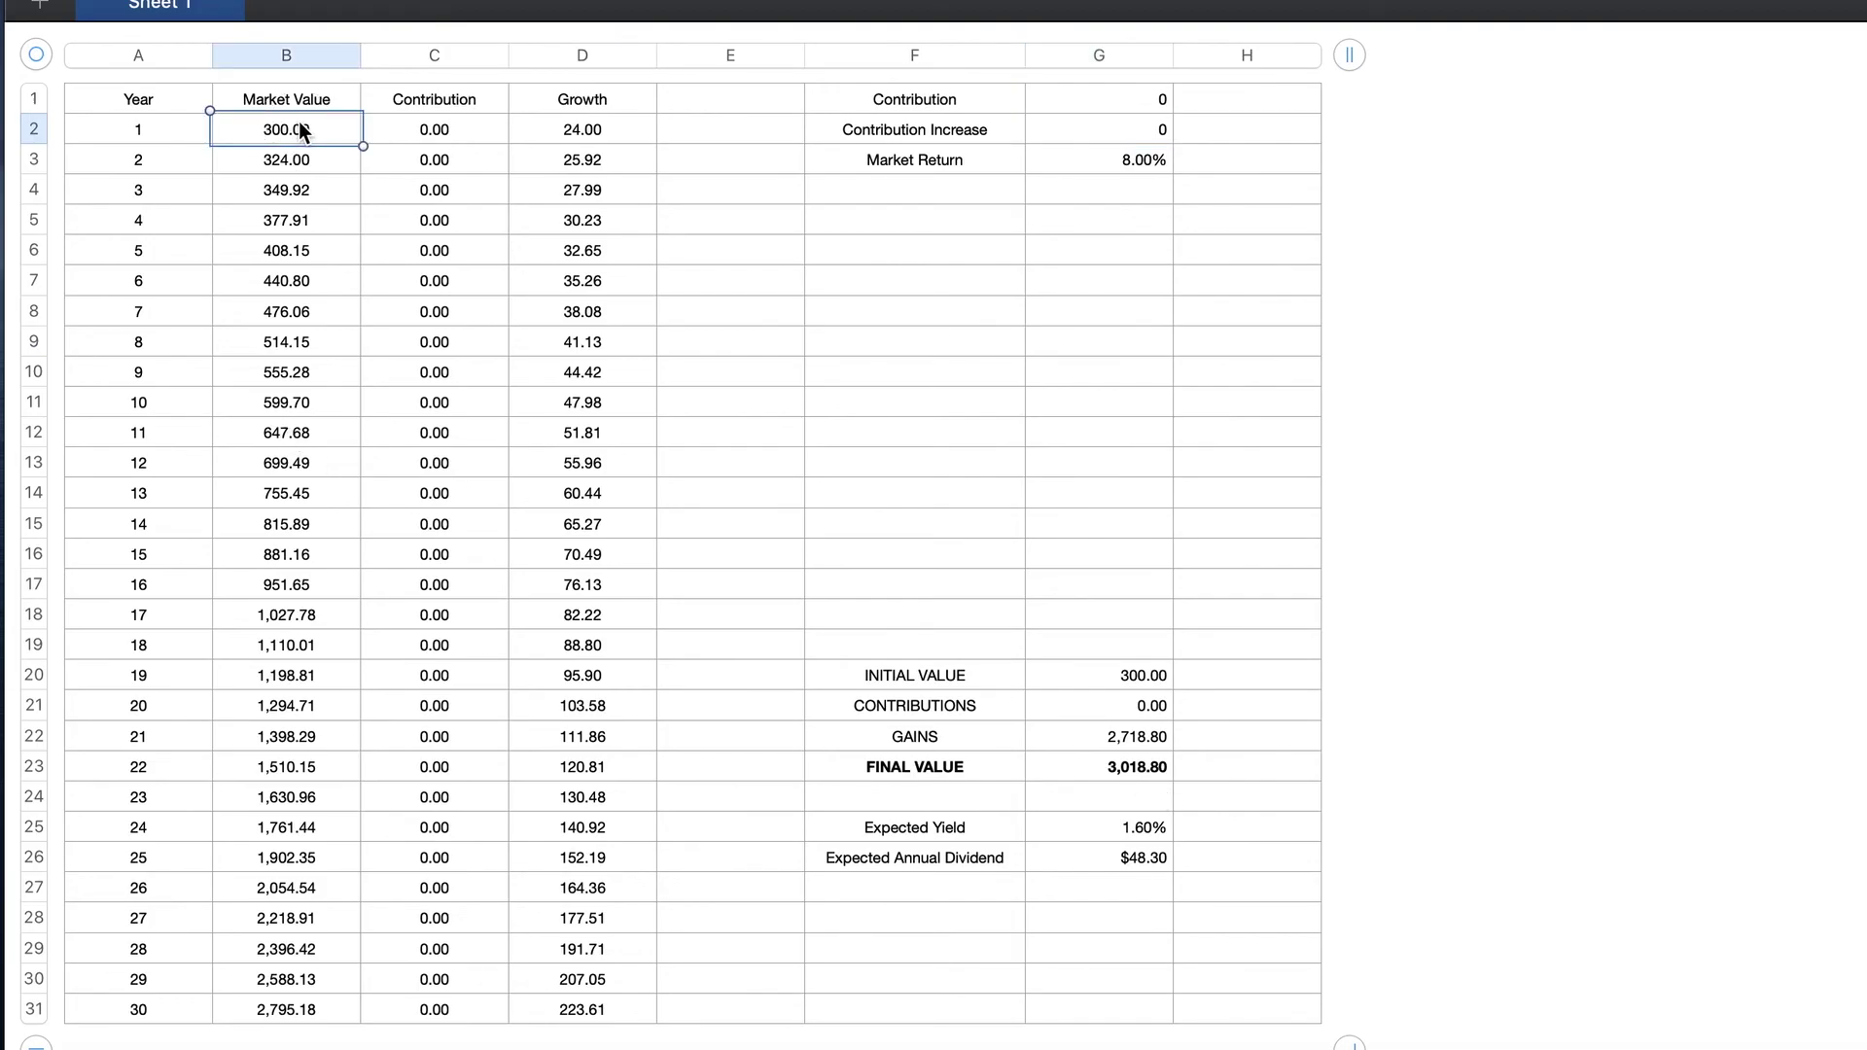
{"action": "type", "text": "10000"}
{"action": "key", "text": "Return"}
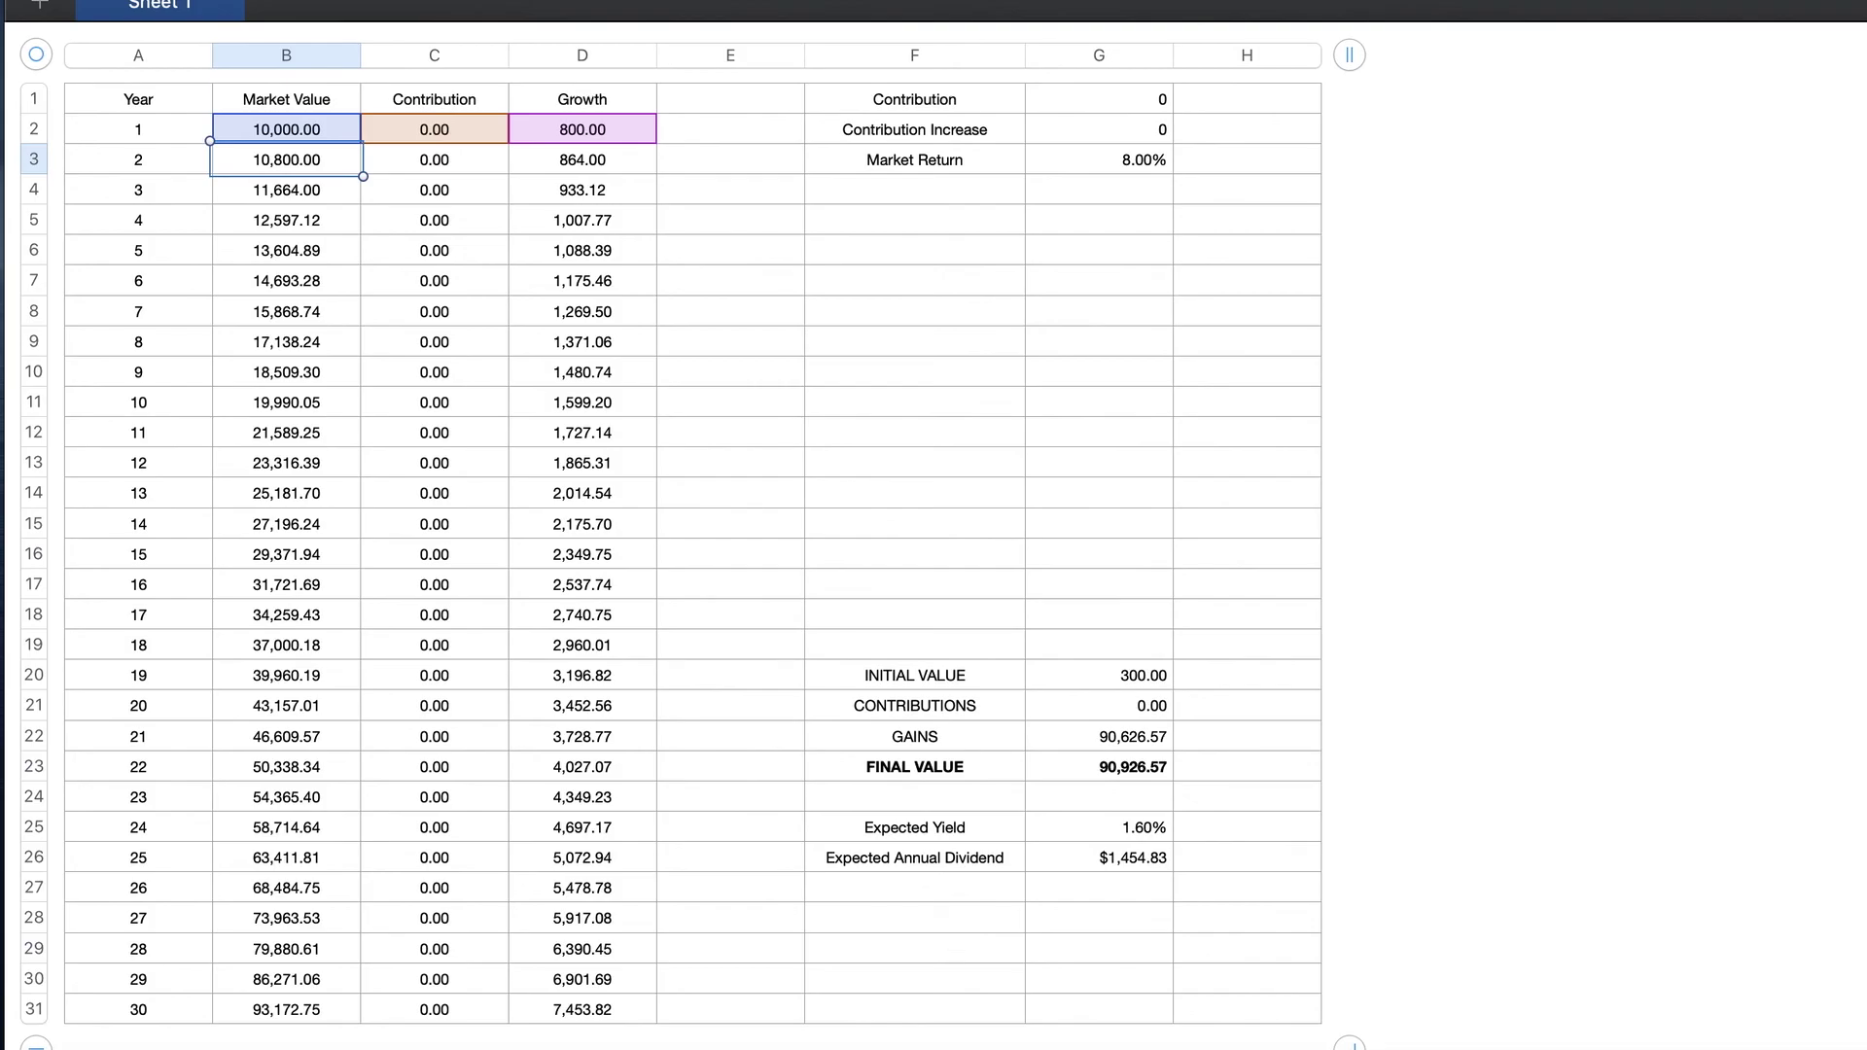
- Test the projection with a contribution of 1200 on the 10,000 starting market value
{"action": "key", "text": "Up"}
{"action": "key", "text": "Right"}
{"action": "key", "text": "Right"}
{"action": "key", "text": "Right"}
{"action": "key", "text": "Right"}
{"action": "key", "text": "Right"}
{"action": "key", "text": "Up"}
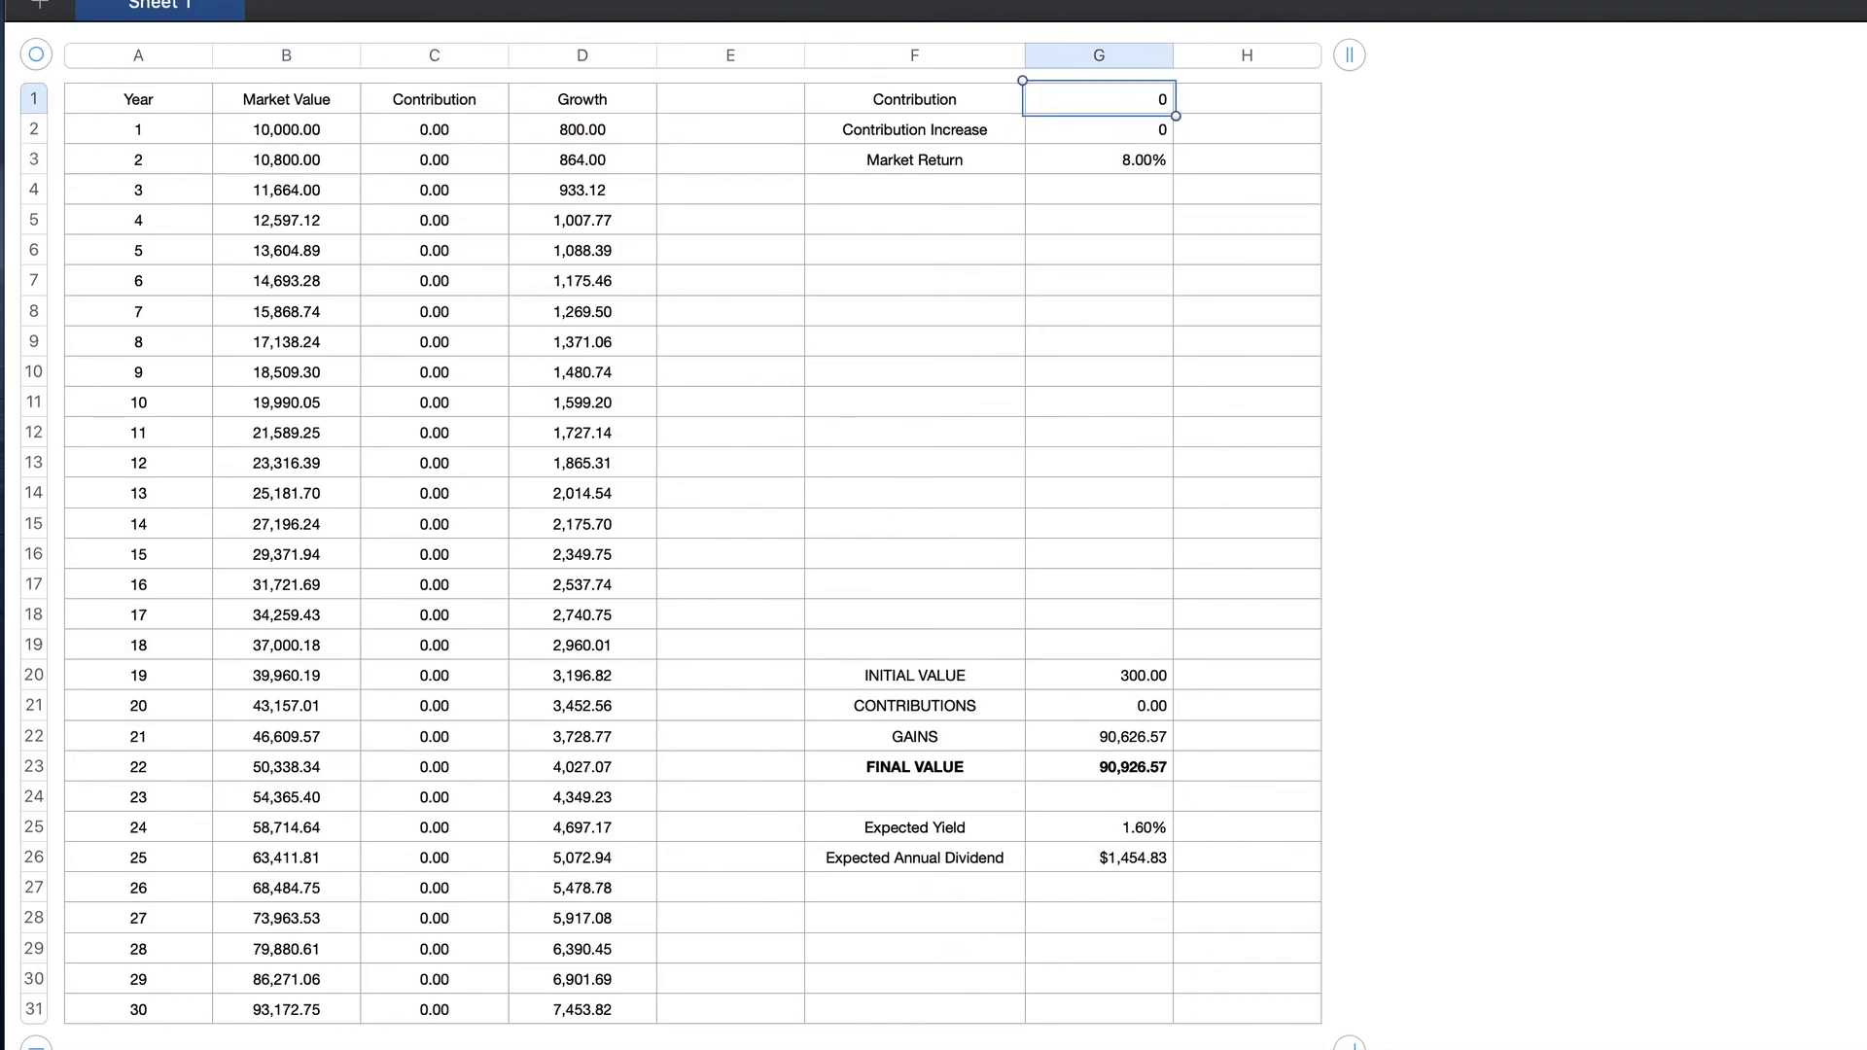
{"action": "type", "text": "1200"}
{"action": "key", "text": "Return"}
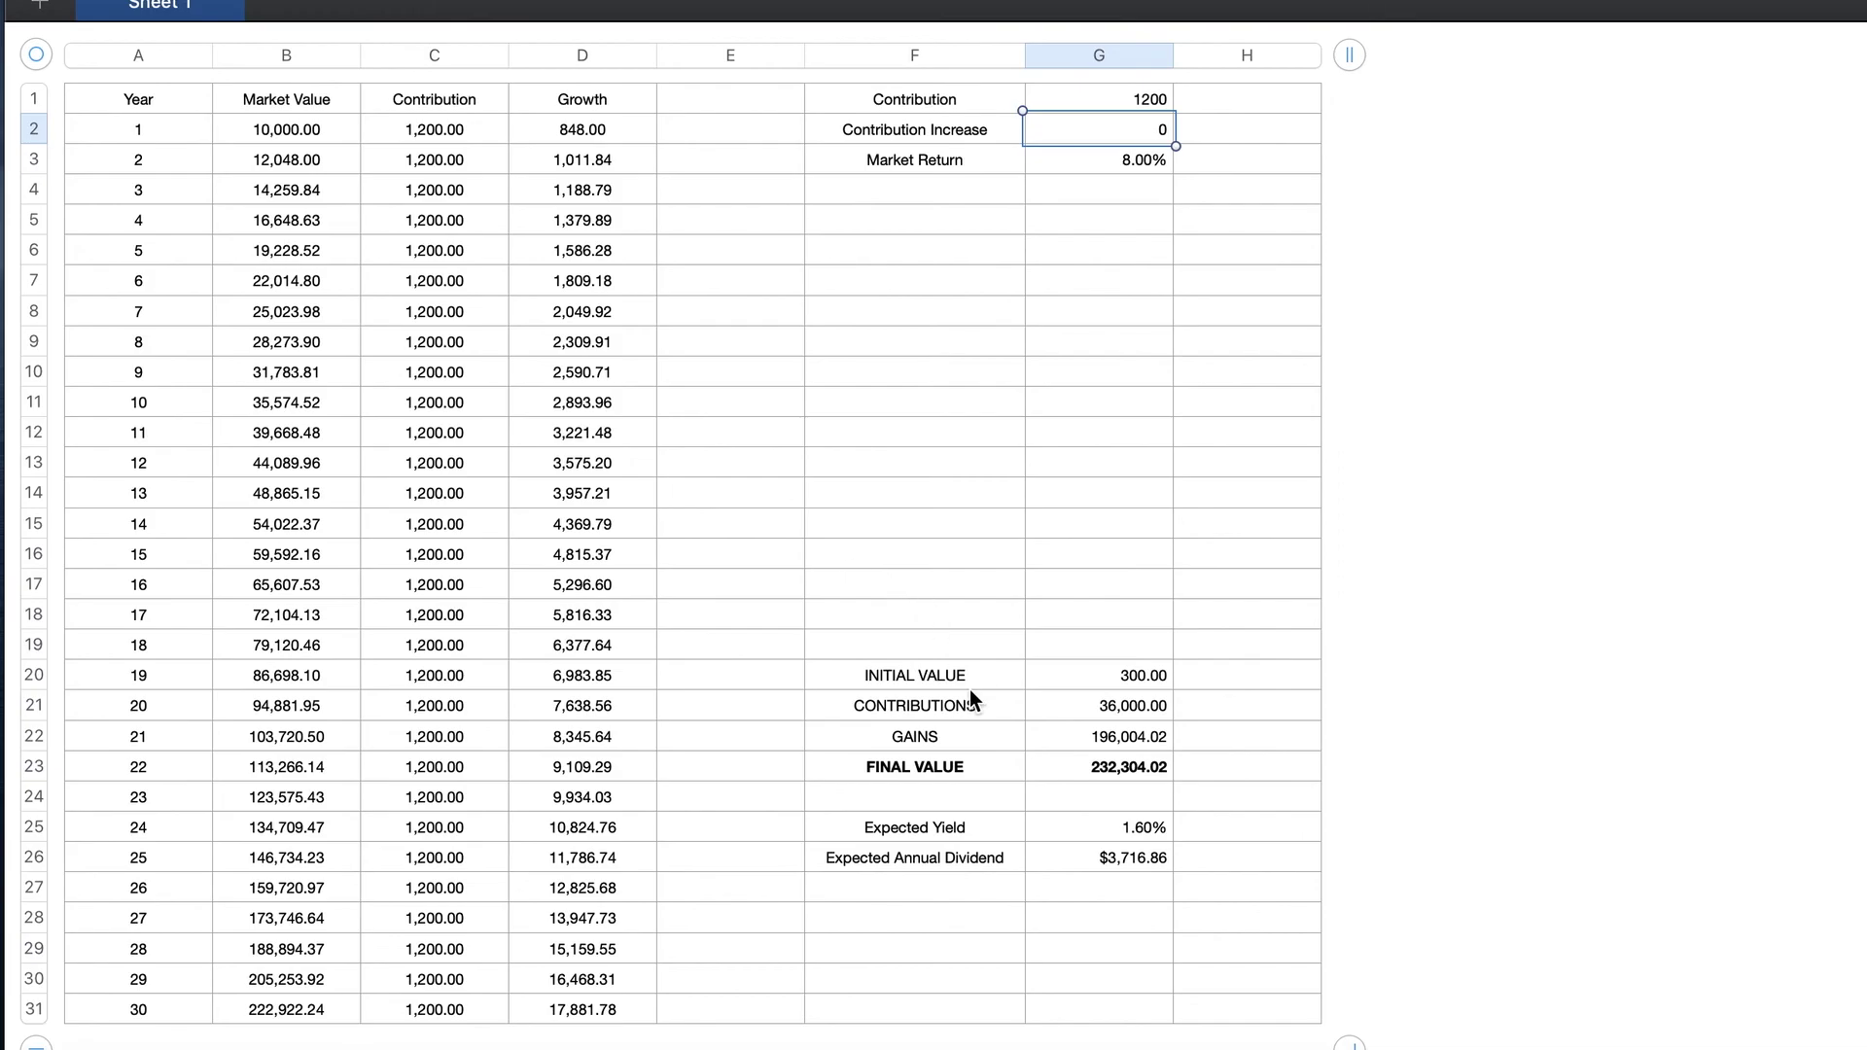
- Raise the contribution to 5200 in the projection inputs
{"action": "left_click", "coordinate": [1091, 98]}
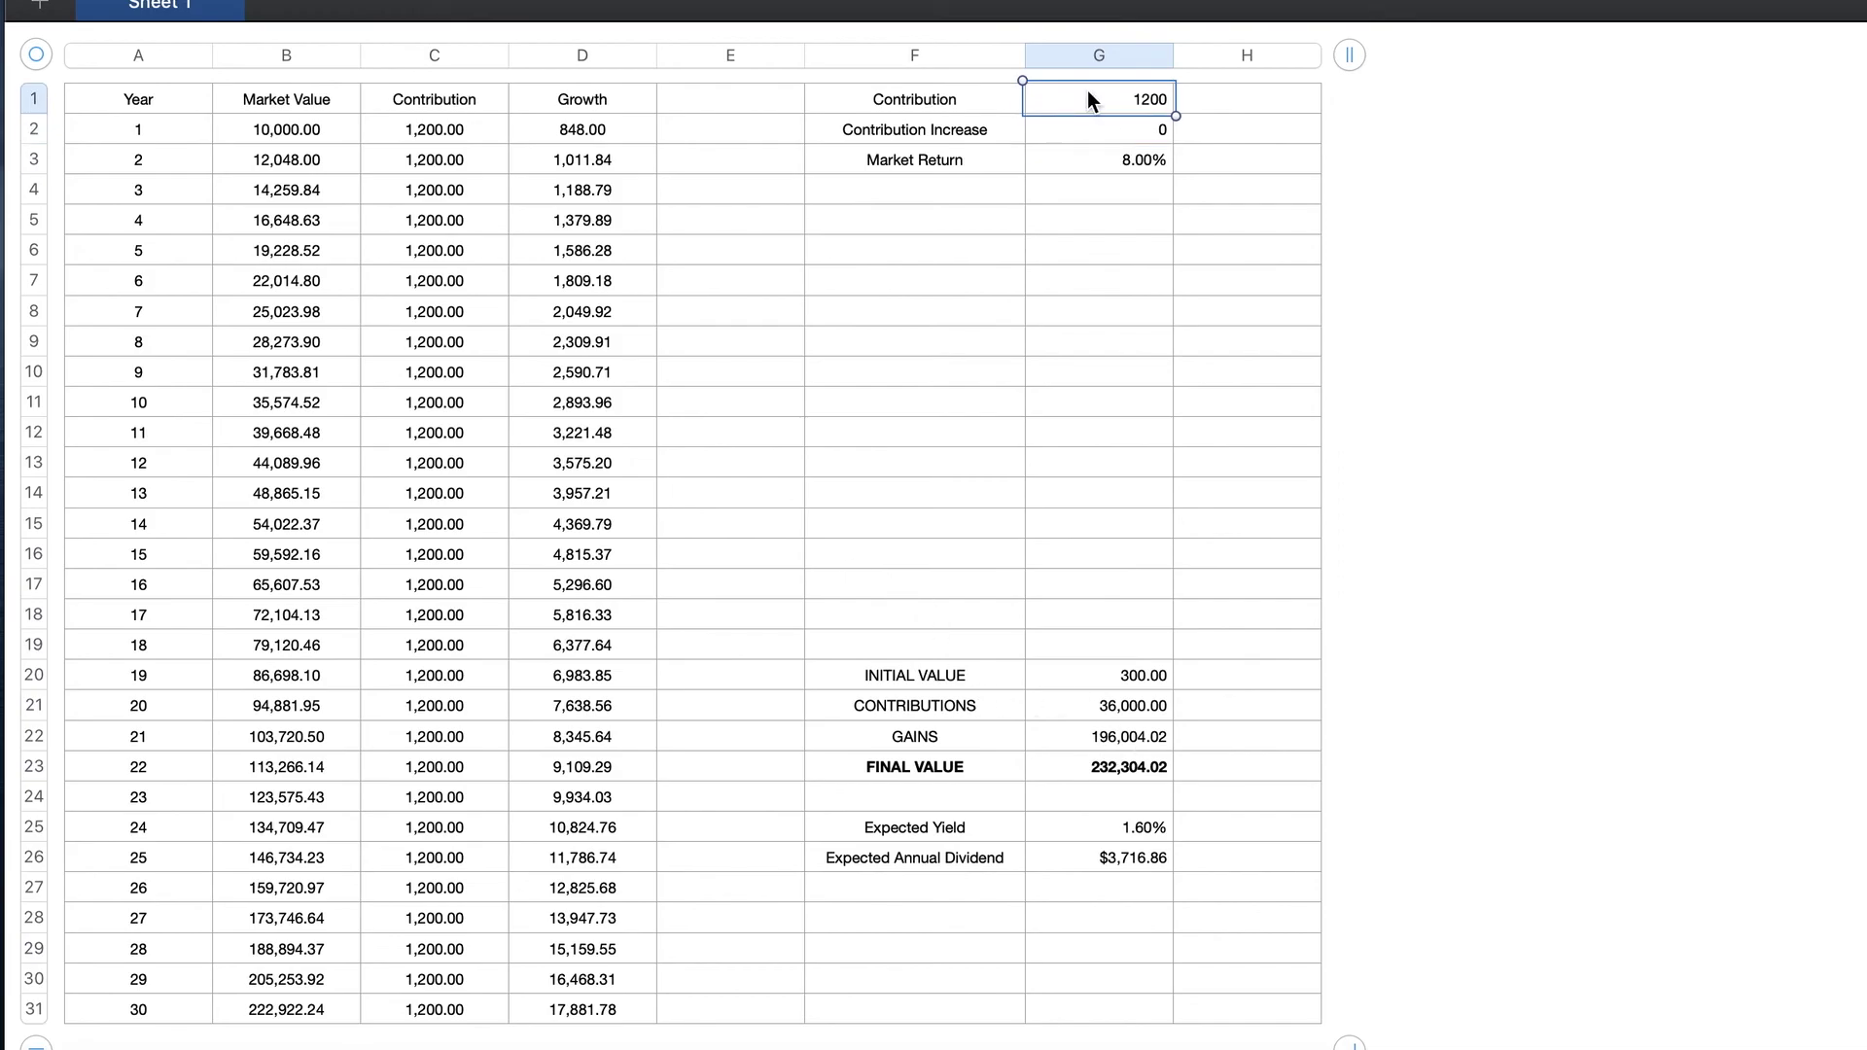
{"action": "type", "text": "5200"}
{"action": "key", "text": "Return"}
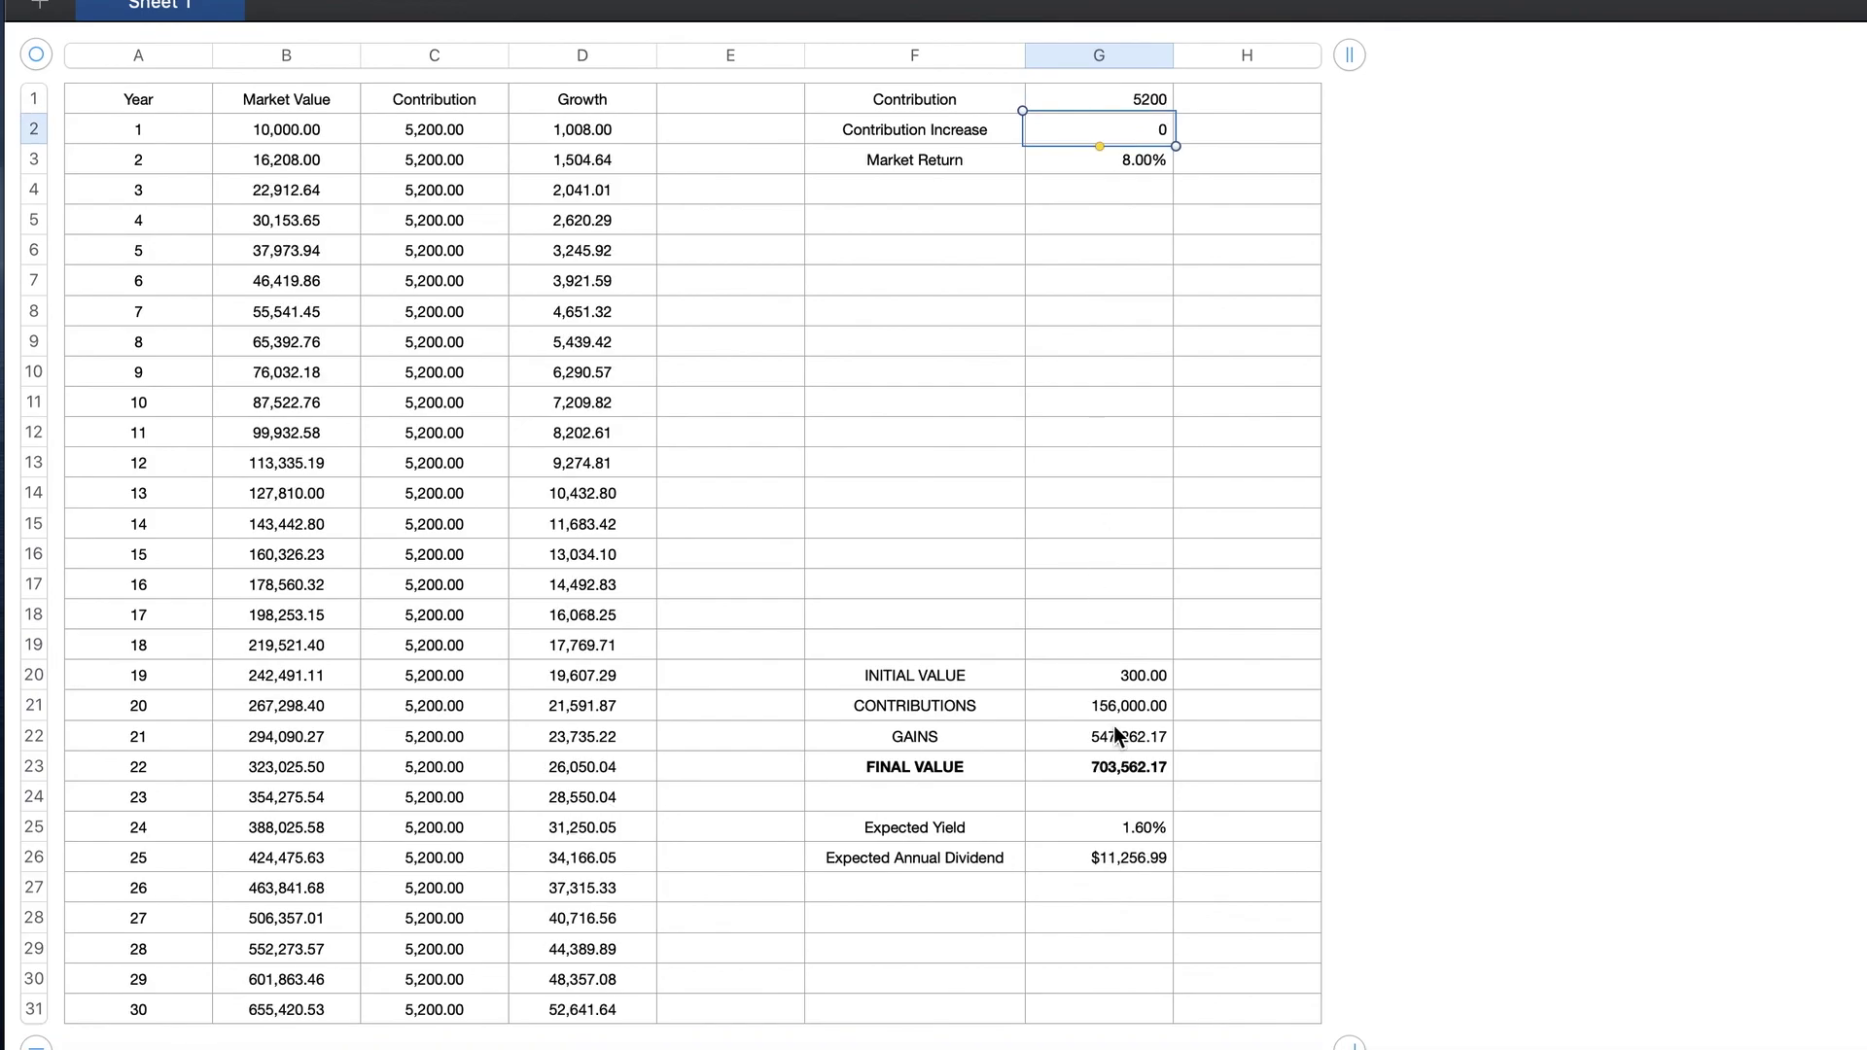